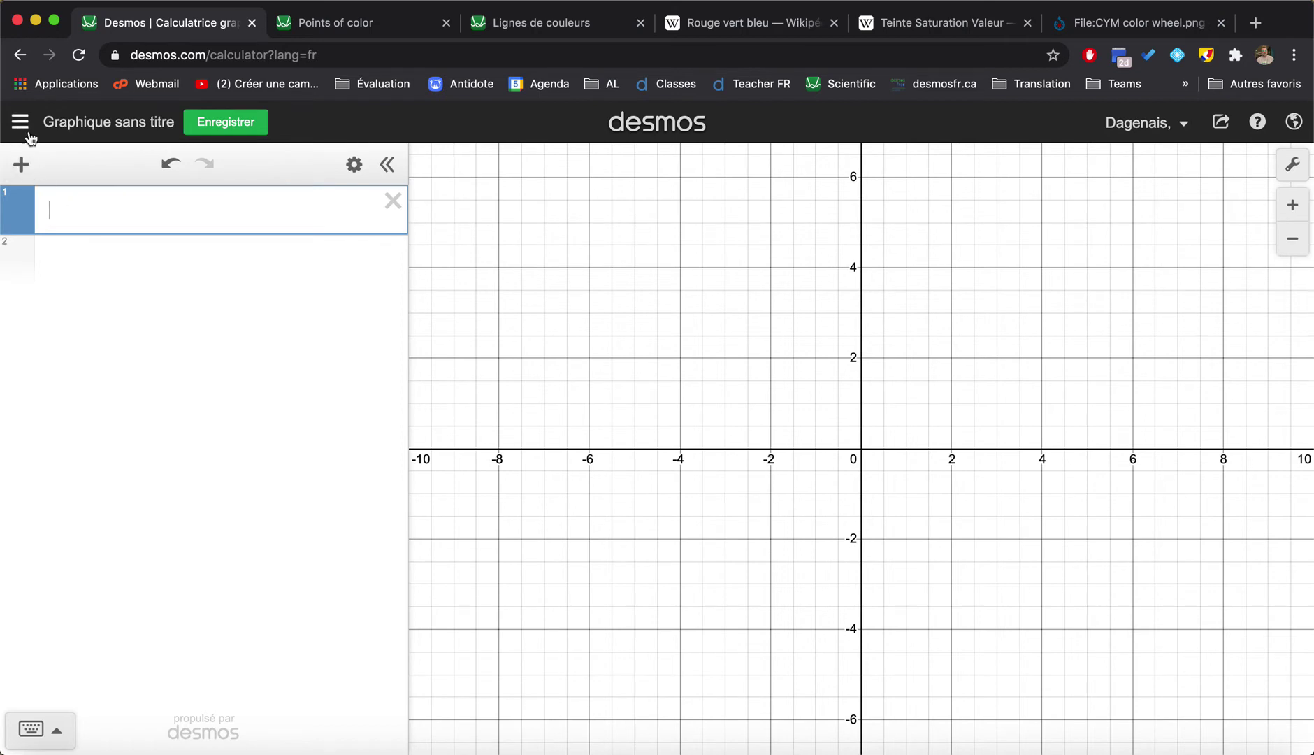
# Plot the point A = (1,2) and the line y = 2x + 3 in two separate expressions.
pyautogui.write('A=(1,2')
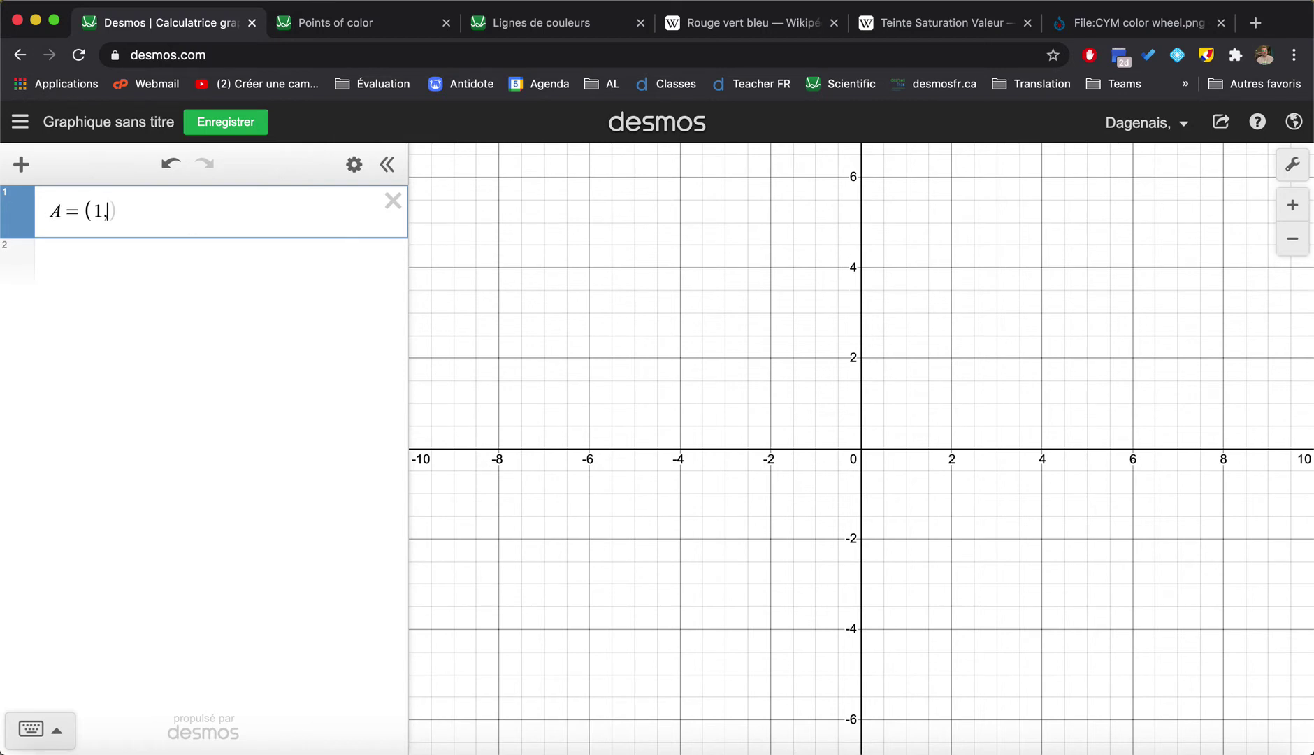
pyautogui.click(72, 295)
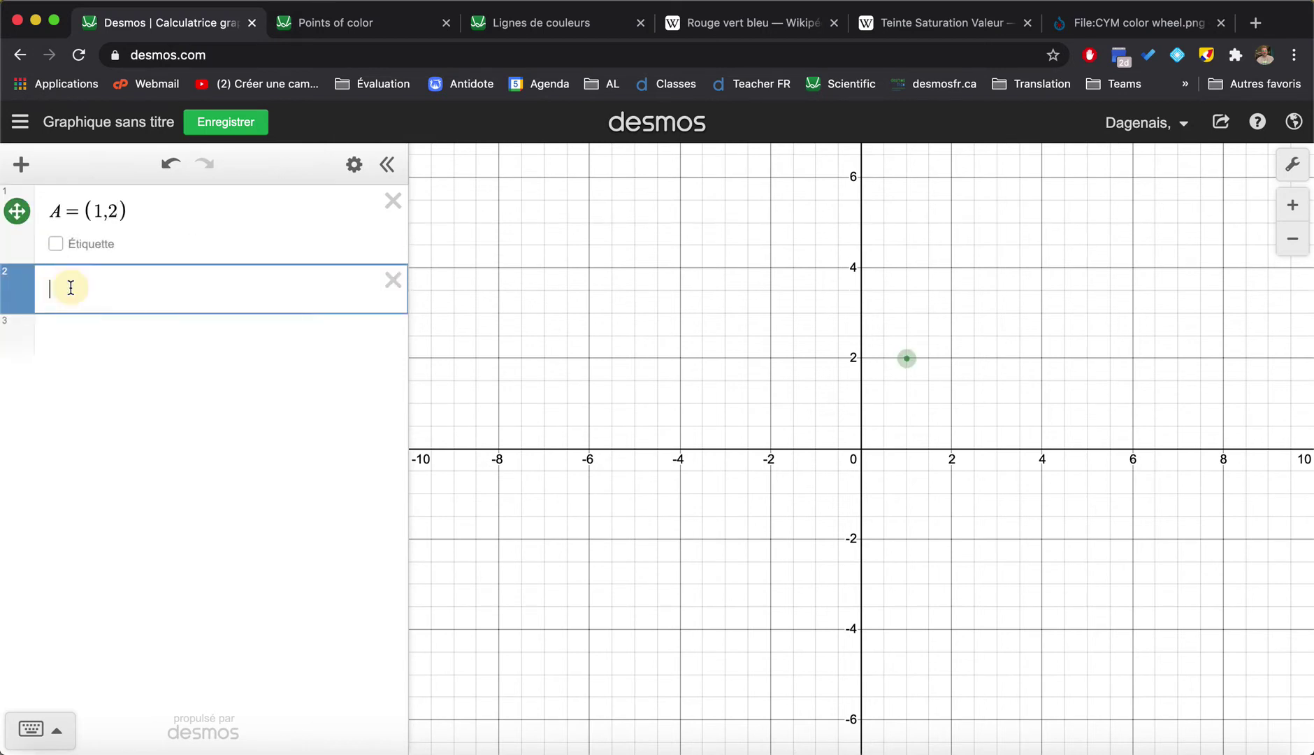
pyautogui.write('y=2x+3')
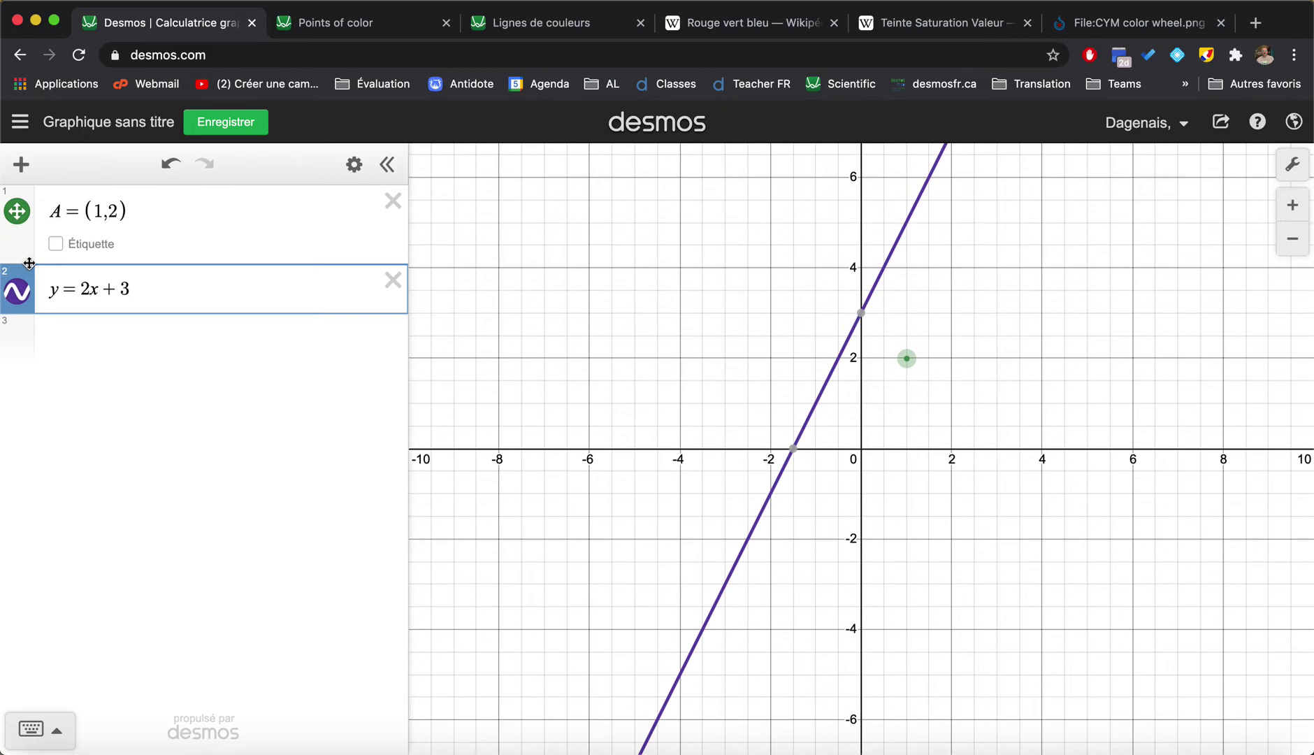
# Turn on the label of point A and open the point's style settings.
pyautogui.click(55, 244)
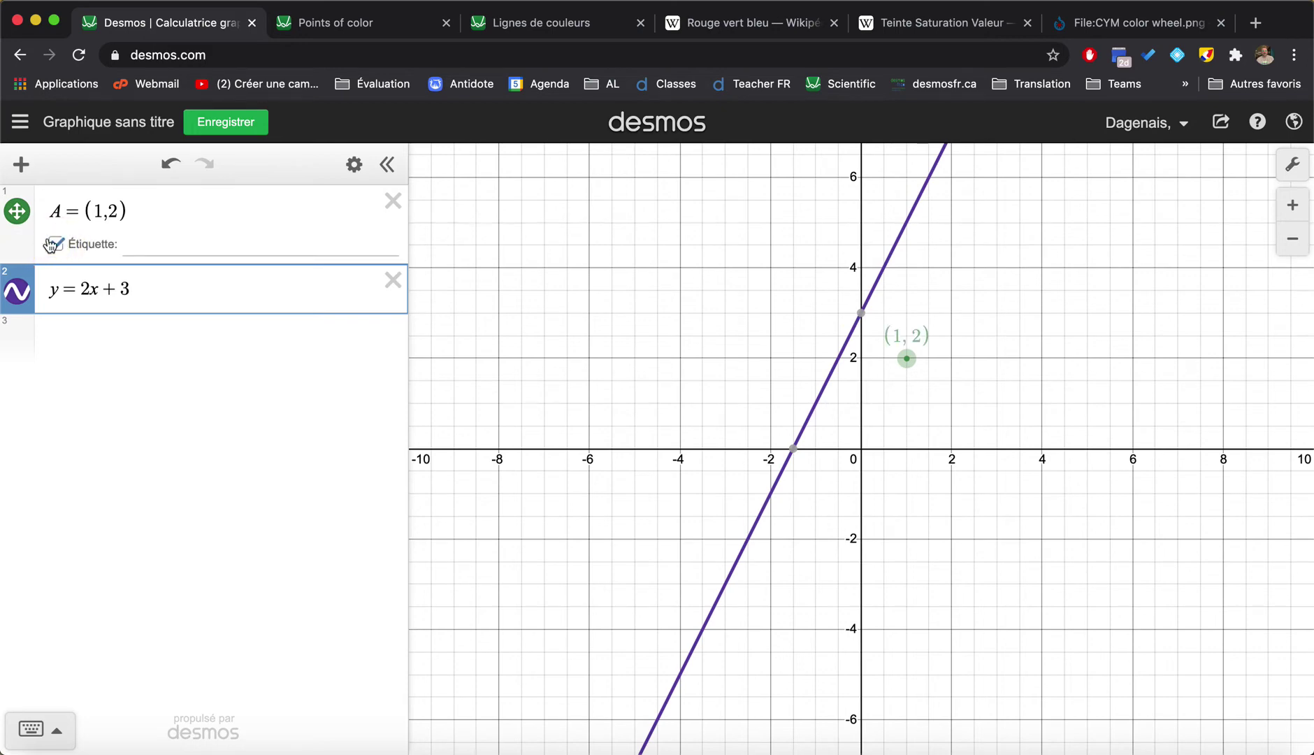
pyautogui.click(17, 211)
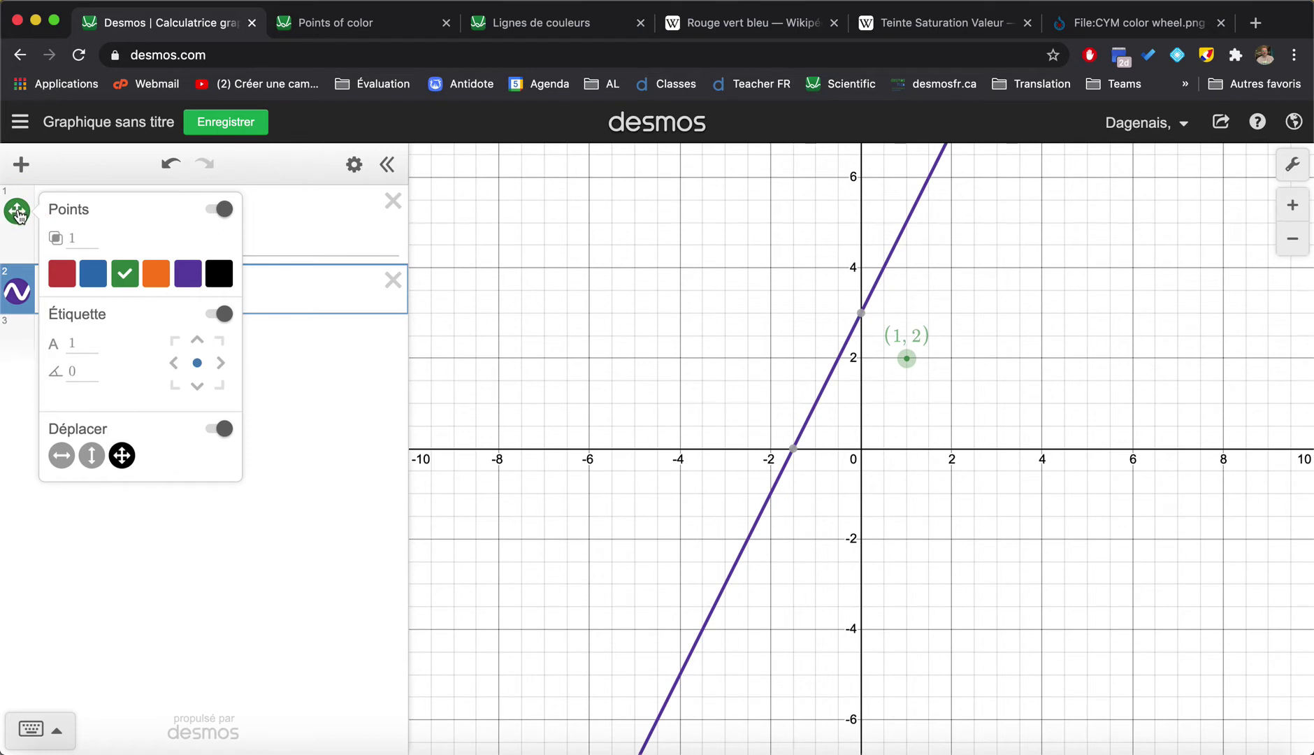
pyautogui.click(18, 241)
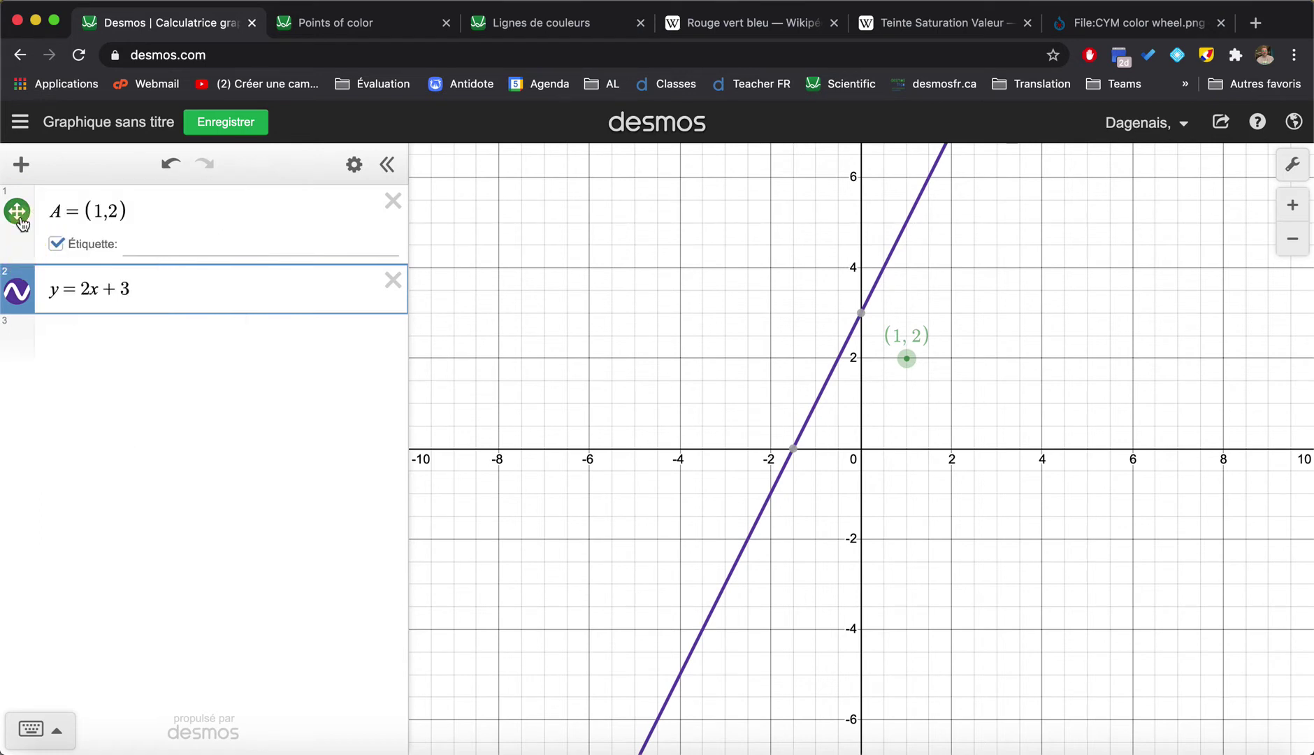
pyautogui.click(19, 217)
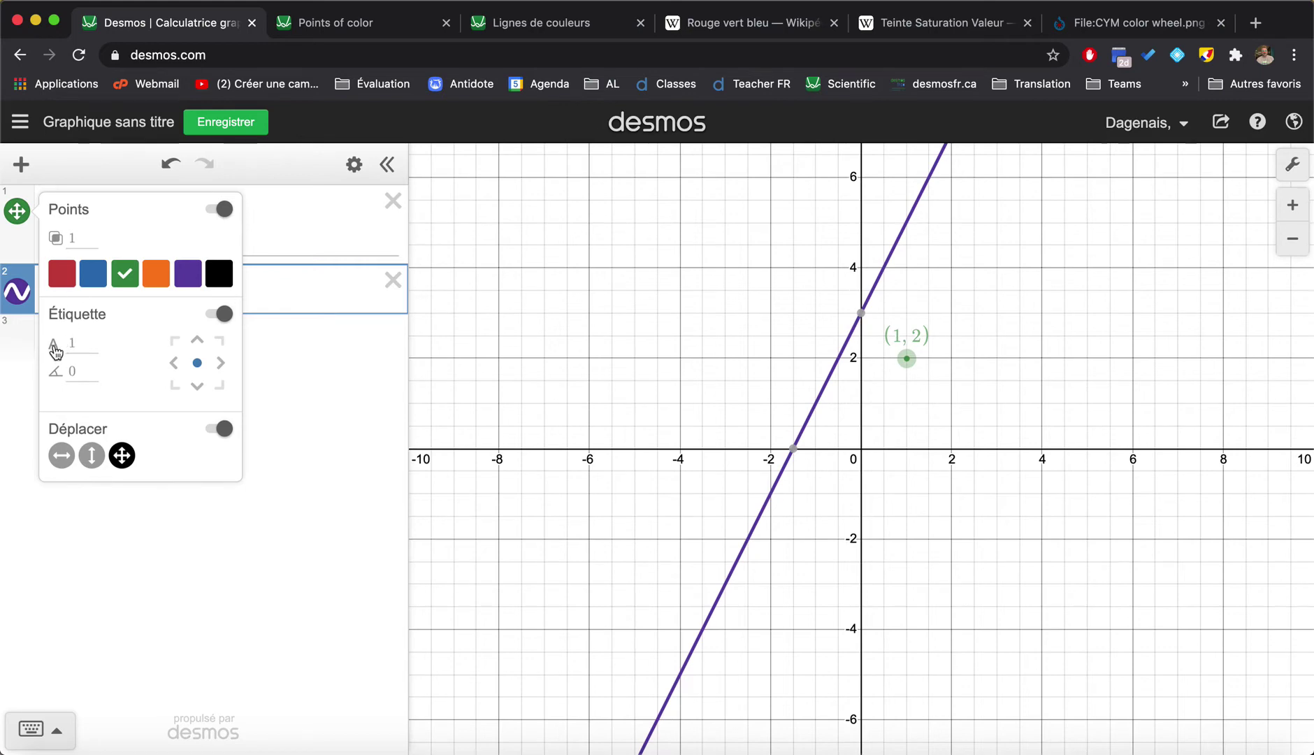
# Try an opacity of 0.5 for point A.
pyautogui.click(71, 238)
pyautogui.press('BackSpace')
pyautogui.write('1')
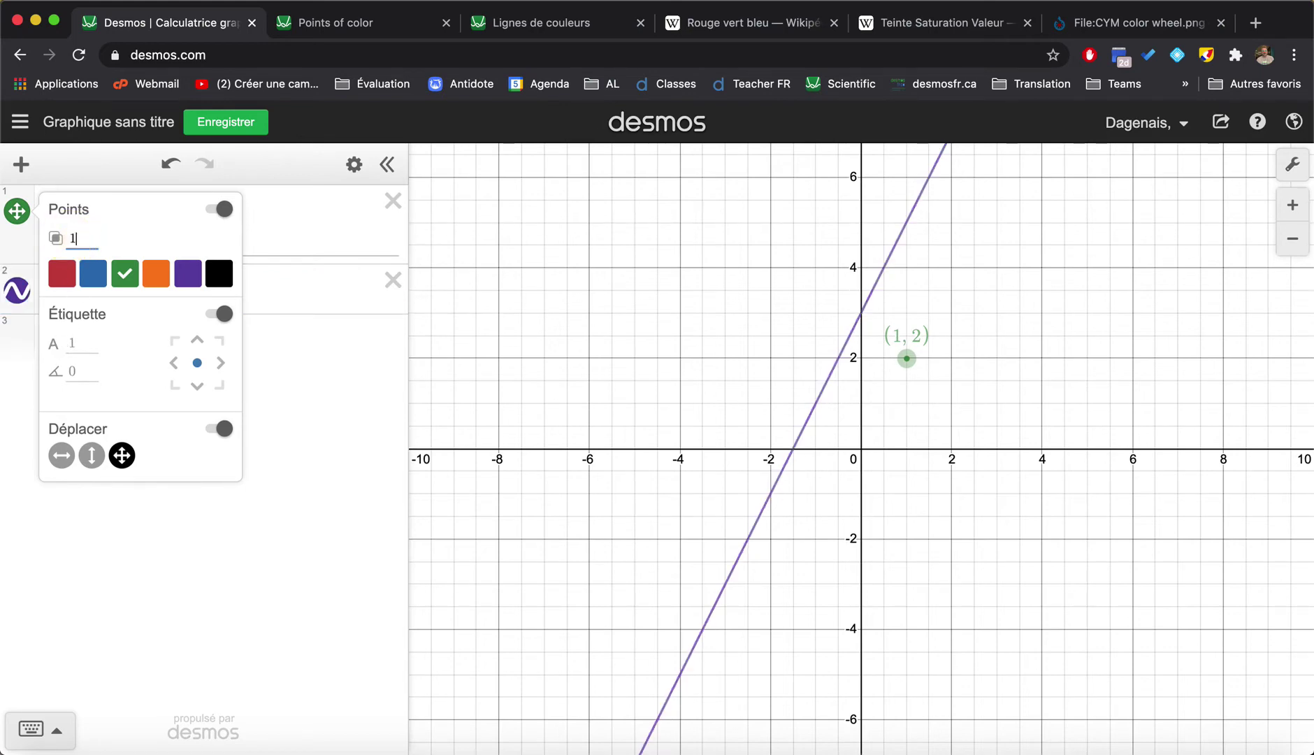
pyautogui.press('BackSpace')
pyautogui.write('5')
pyautogui.write('0.5')
# Try opacities of 0.1, 0.5 and 0.8 on point A and return it to 1.
pyautogui.click(94, 238)
pyautogui.doubleClick(78, 238)
pyautogui.write('1')
pyautogui.write('0.1')
pyautogui.press('BackSpace')
pyautogui.write('5')
pyautogui.press('BackSpace')
pyautogui.write('8')
pyautogui.press('BackSpace')
pyautogui.press('BackSpace')
pyautogui.press('BackSpace')
# Try sizes 3, 5, 6 and 7 for point A's label and return it to 1.
pyautogui.click(73, 342)
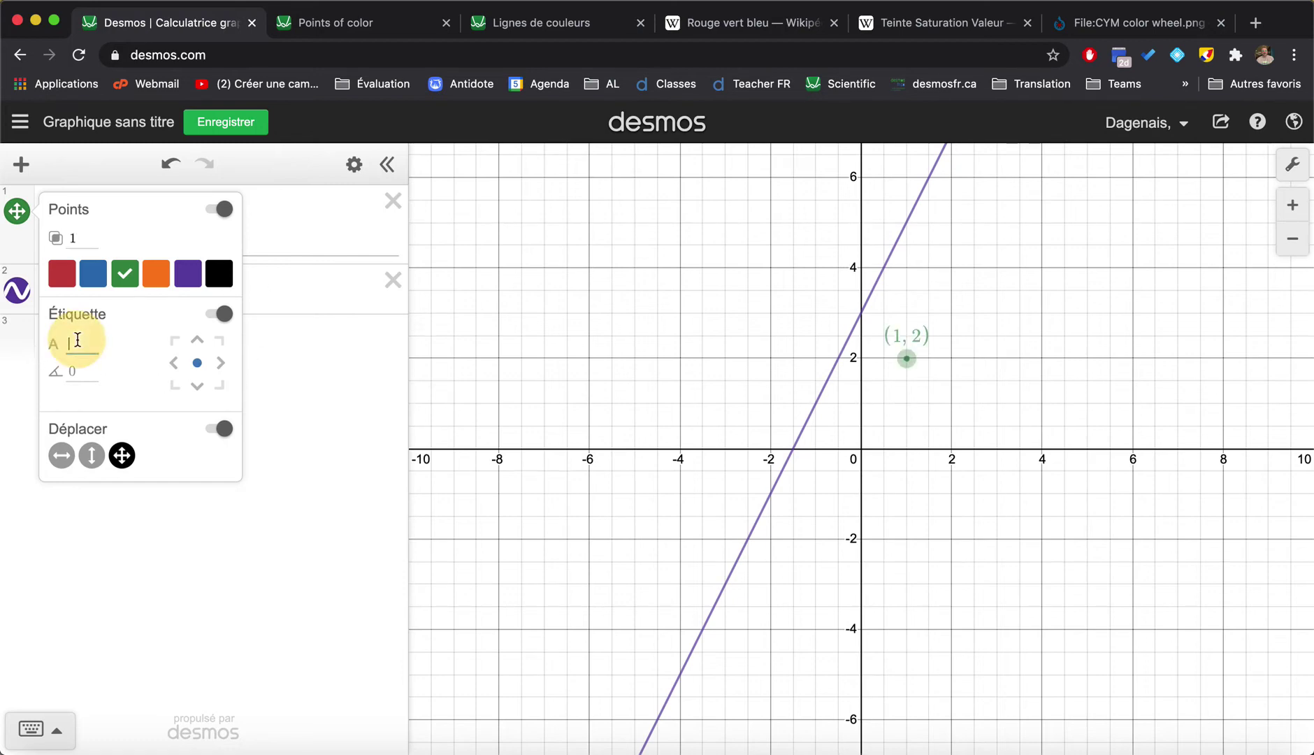
pyautogui.write('3')
pyautogui.press('BackSpace')
pyautogui.write('5')
pyautogui.press('BackSpace')
pyautogui.write('6')
pyautogui.press('BackSpace')
pyautogui.write('7')
pyautogui.press('BackSpace')
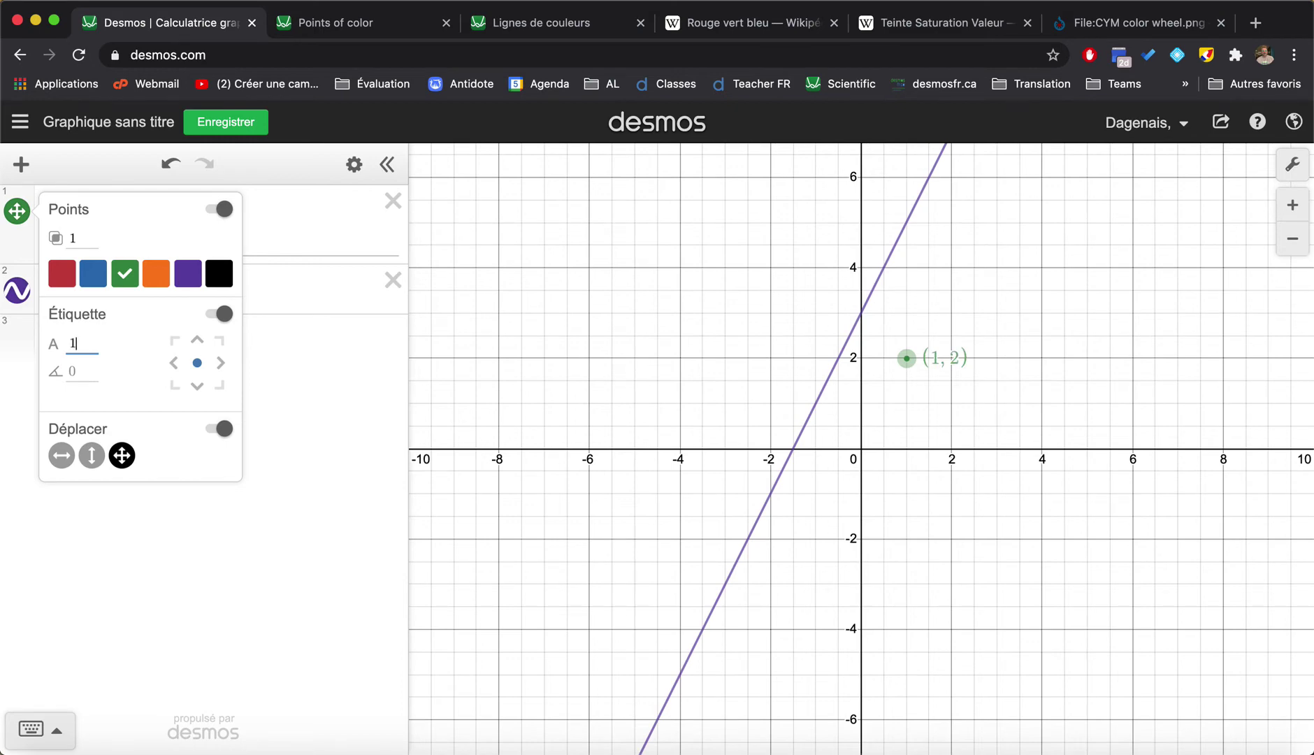
# Try an angle of 35 for point A's label and replace it with 90.
pyautogui.click(74, 372)
pyautogui.write('35')
pyautogui.press('BackSpace')
pyautogui.press('BackSpace')
pyautogui.write('90')
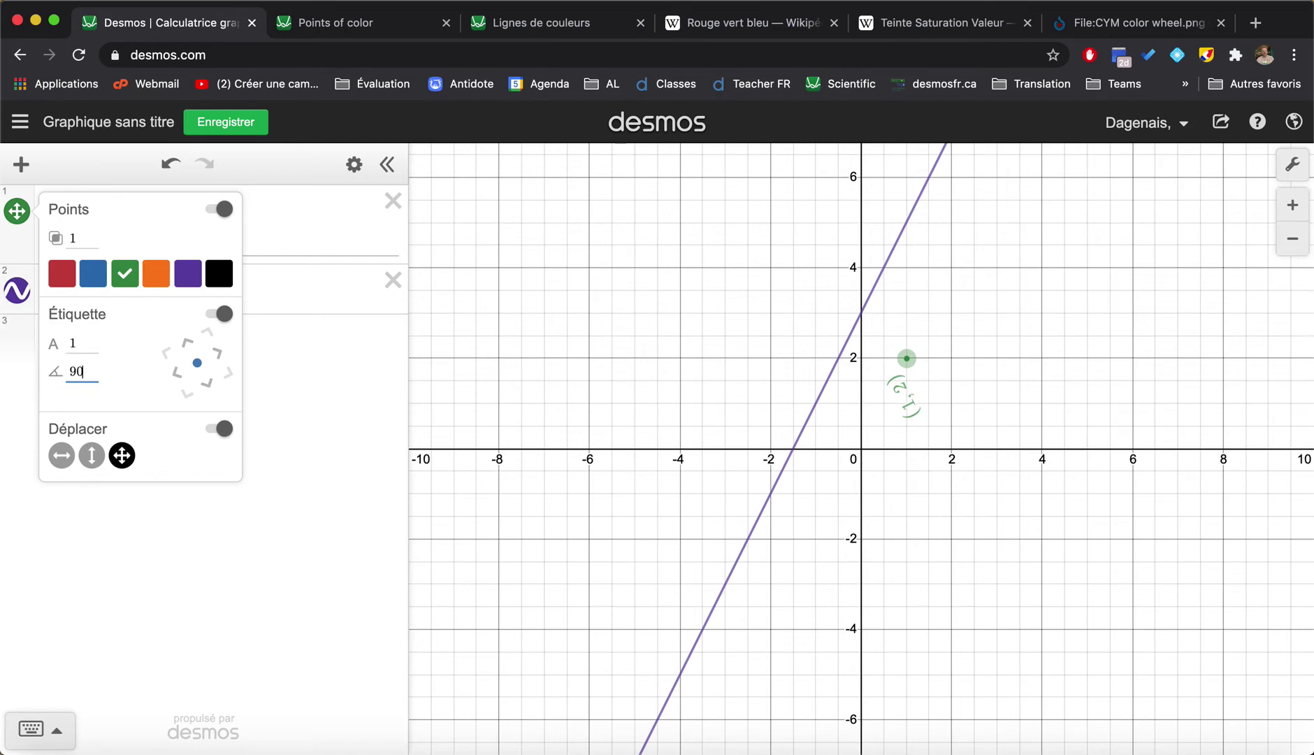
# Try several positions around point A for its rotated label.
pyautogui.click(202, 348)
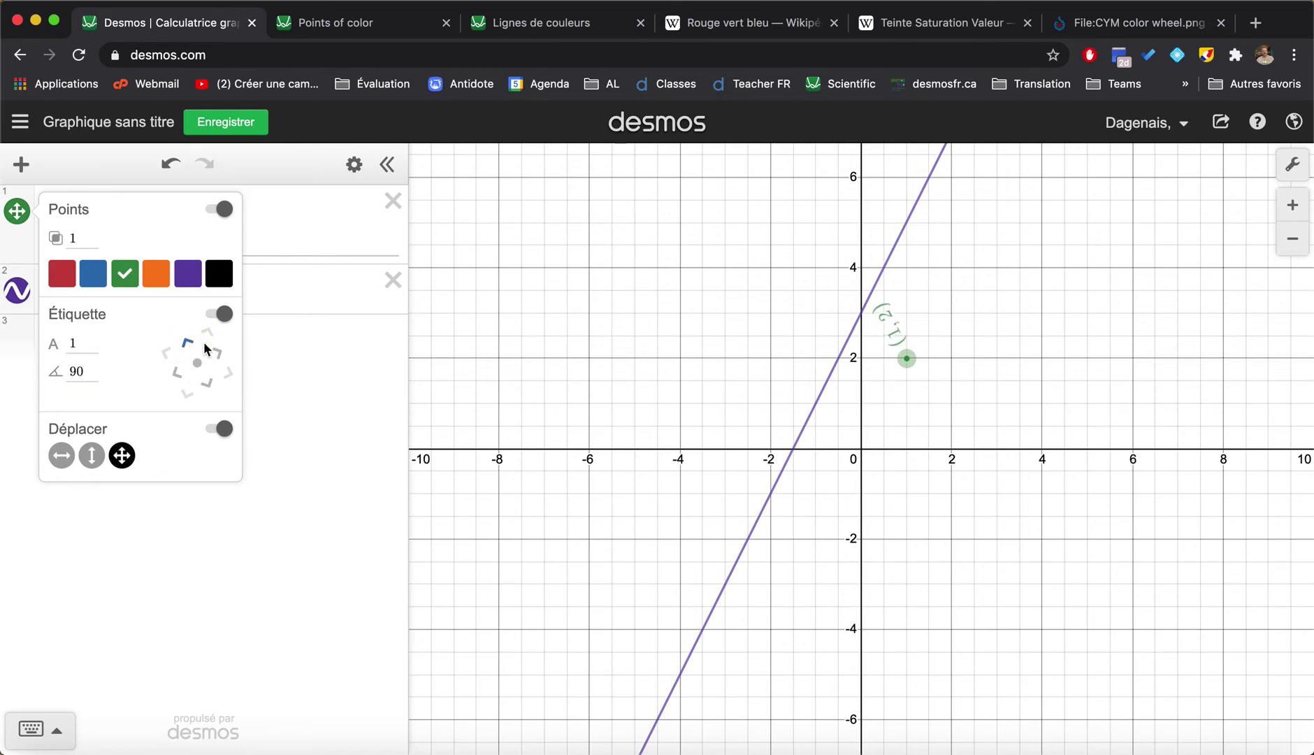
pyautogui.click(227, 371)
pyautogui.click(207, 383)
pyautogui.click(183, 377)
pyautogui.click(185, 390)
pyautogui.click(227, 371)
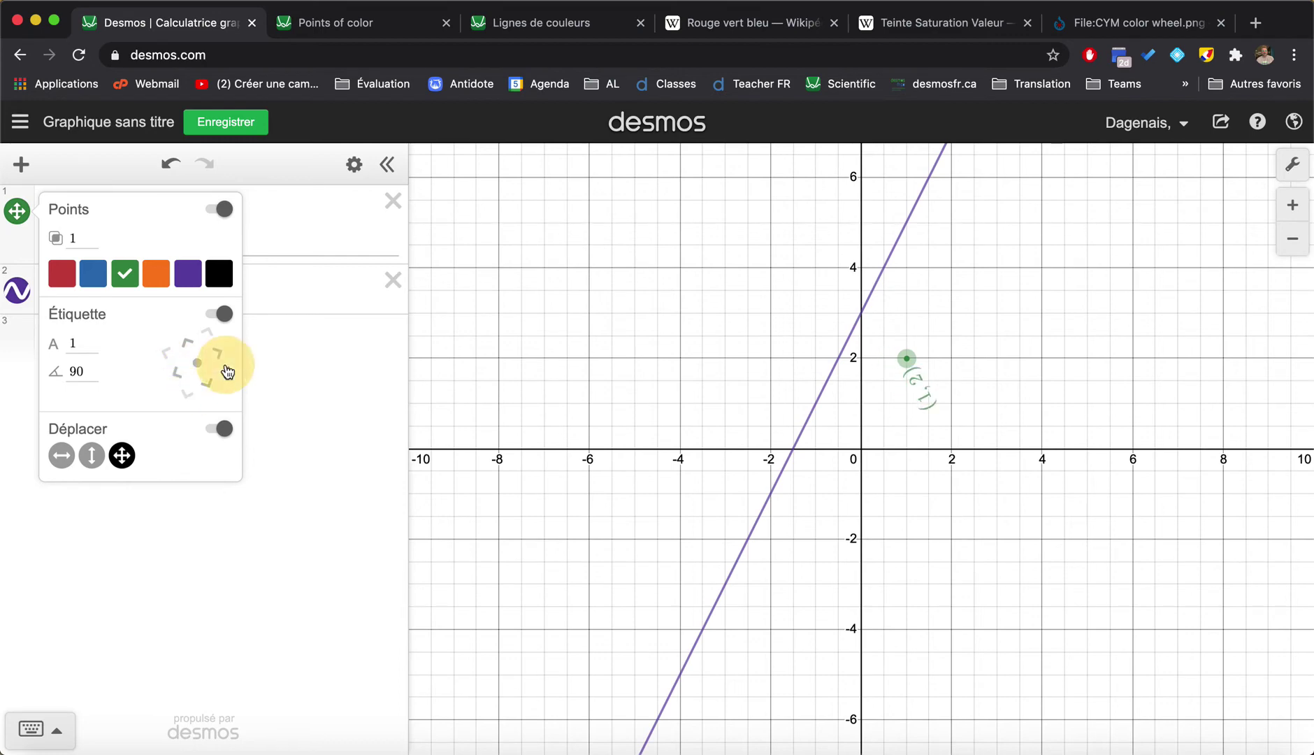
pyautogui.click(209, 333)
pyautogui.click(188, 341)
pyautogui.click(168, 354)
# Set the angle of point A's label to 0.
pyautogui.click(82, 369)
pyautogui.doubleClick(61, 369)
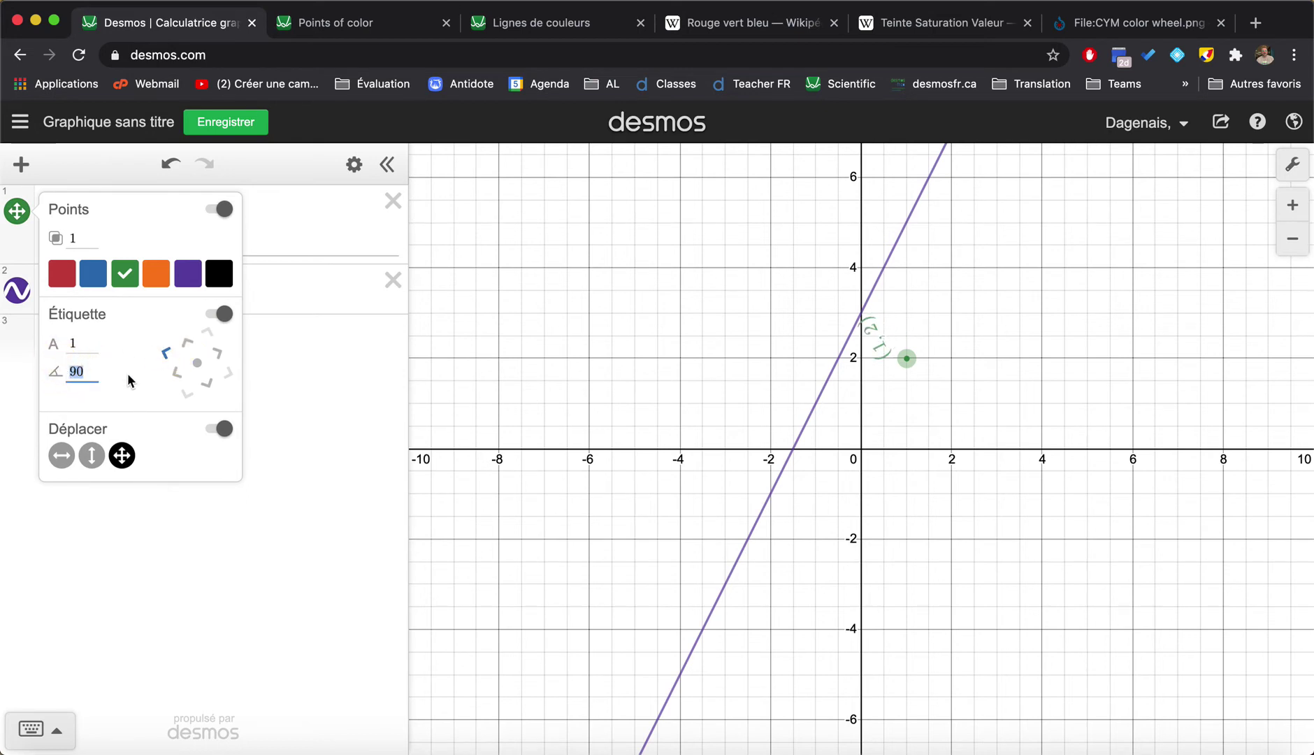
pyautogui.write('0')
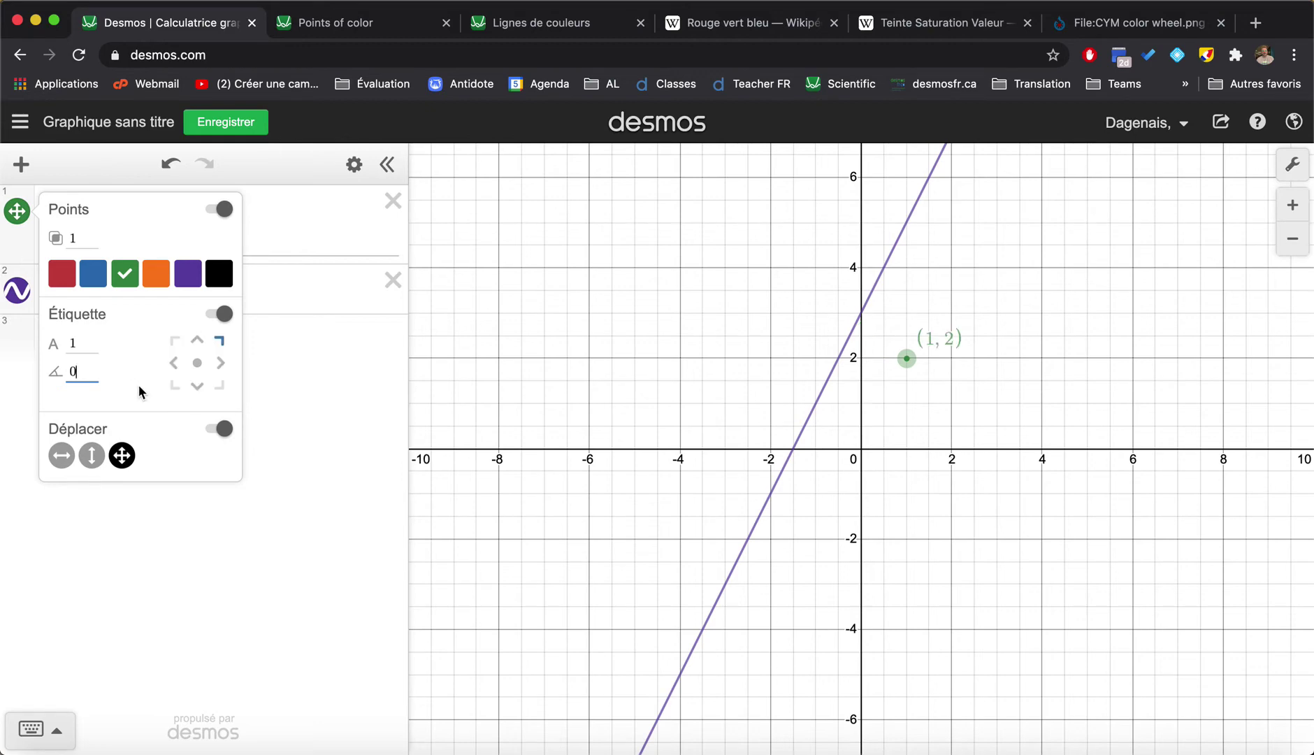
# Try the side and corner positions for point A's unrotated label, restore the default centre position, and close the settings.
pyautogui.click(221, 363)
pyautogui.click(198, 385)
pyautogui.click(175, 363)
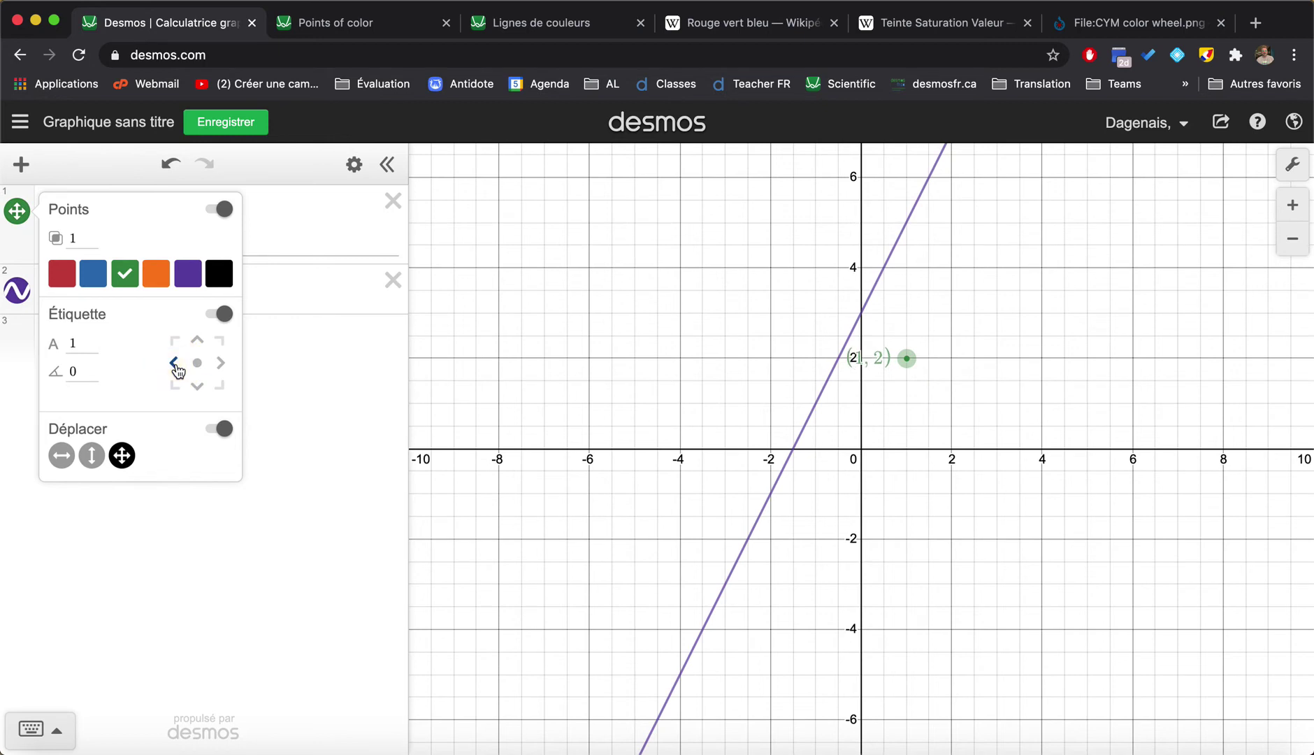
pyautogui.click(195, 341)
pyautogui.click(175, 341)
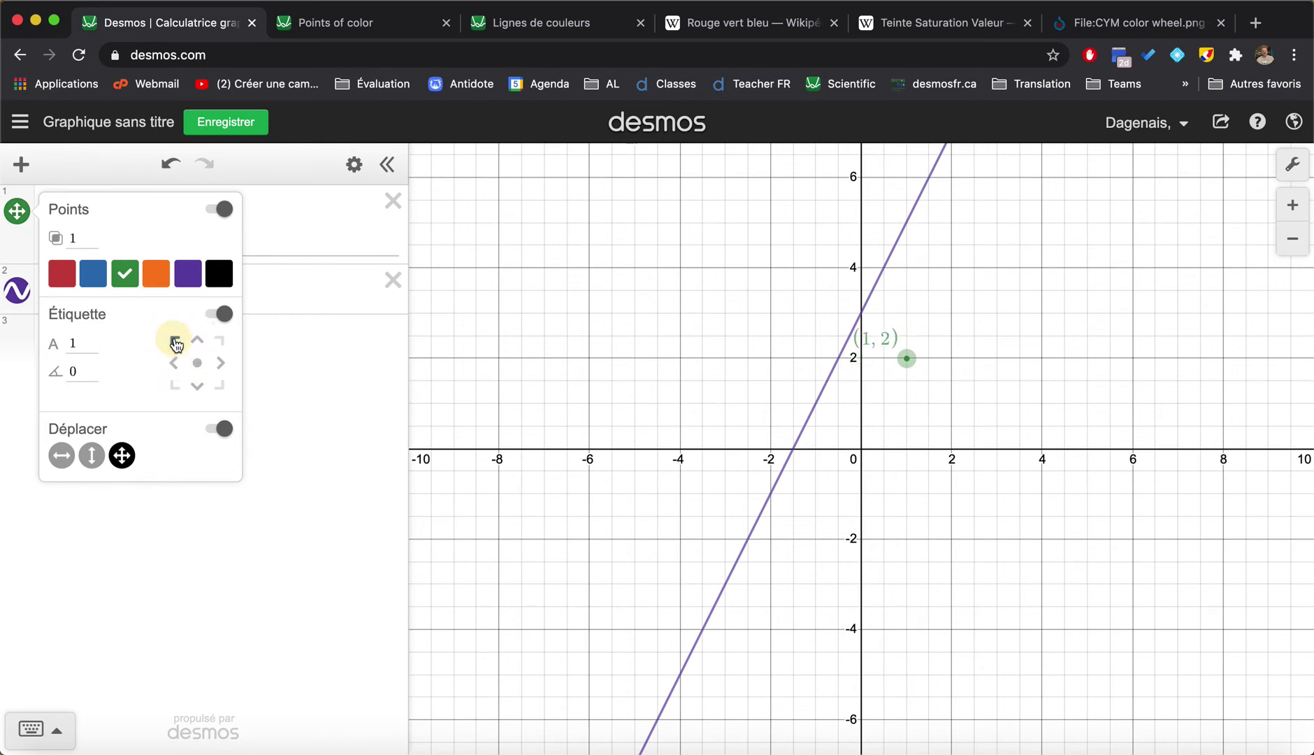
pyautogui.click(219, 341)
pyautogui.click(222, 386)
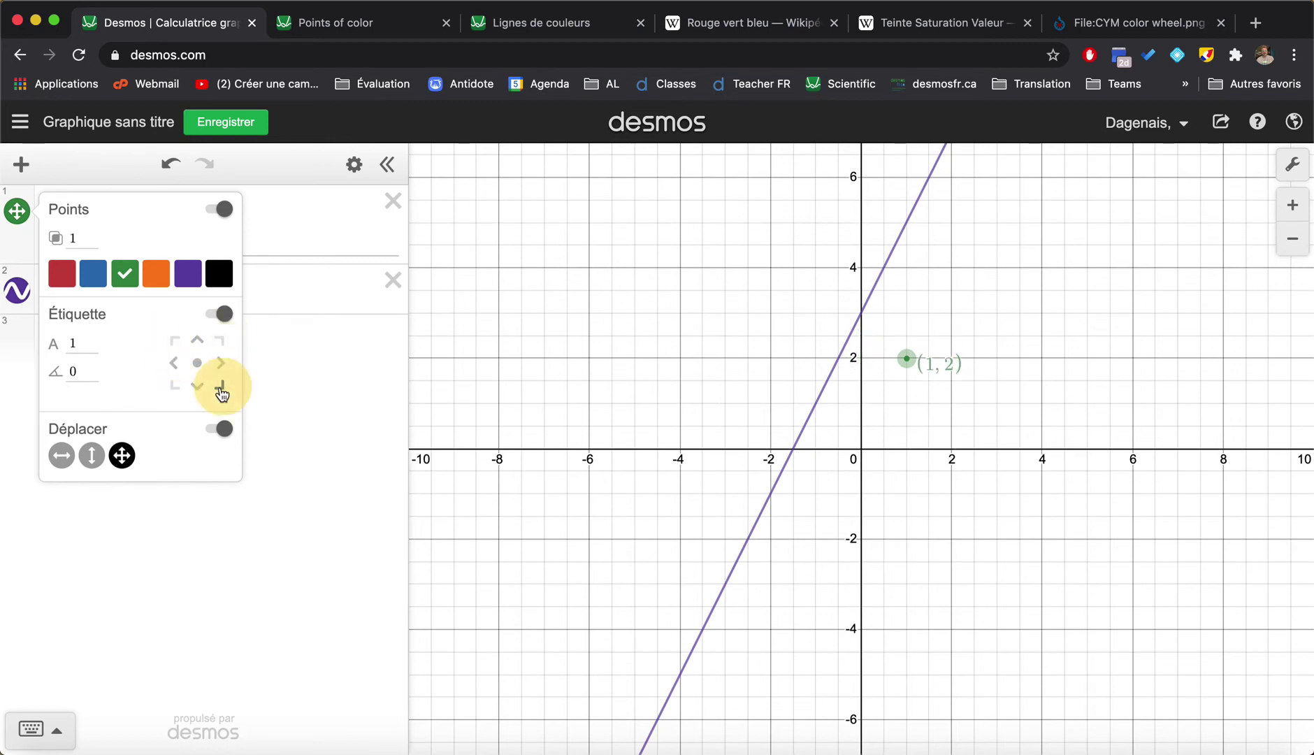
pyautogui.click(174, 385)
pyautogui.click(197, 364)
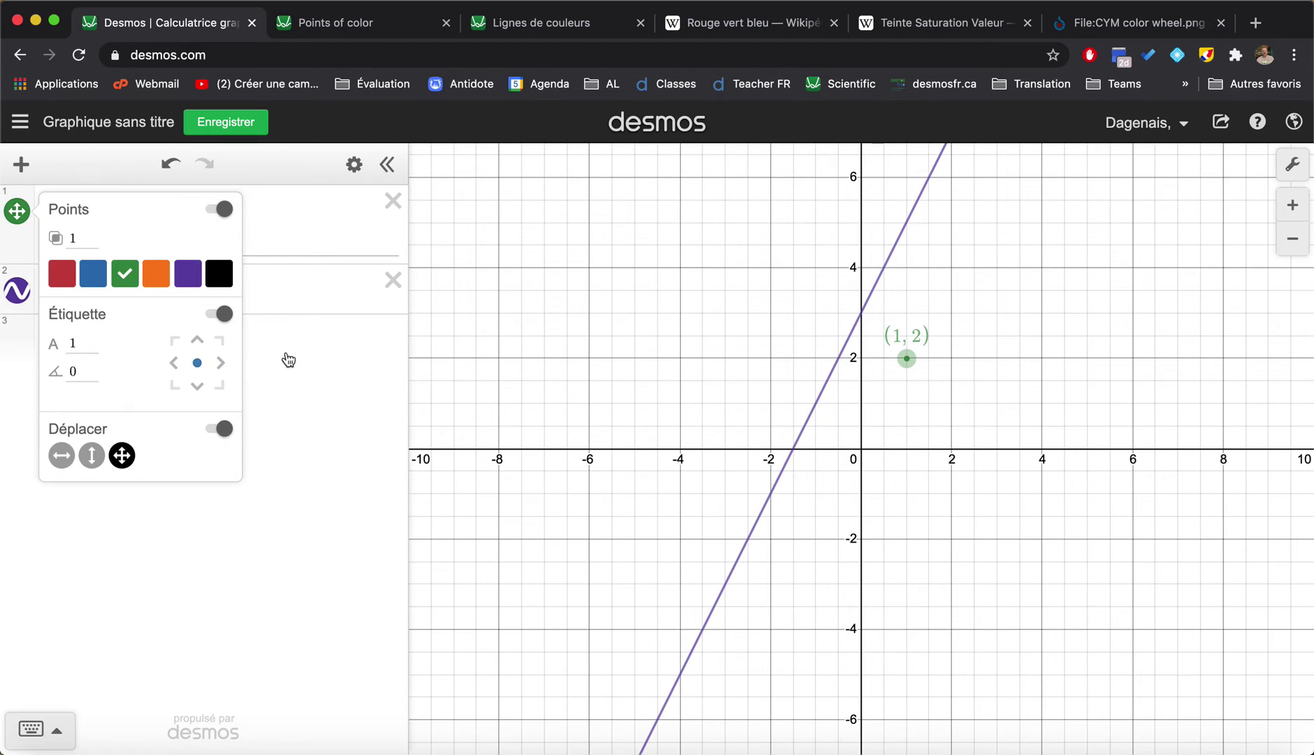
pyautogui.click(289, 360)
pyautogui.click(284, 355)
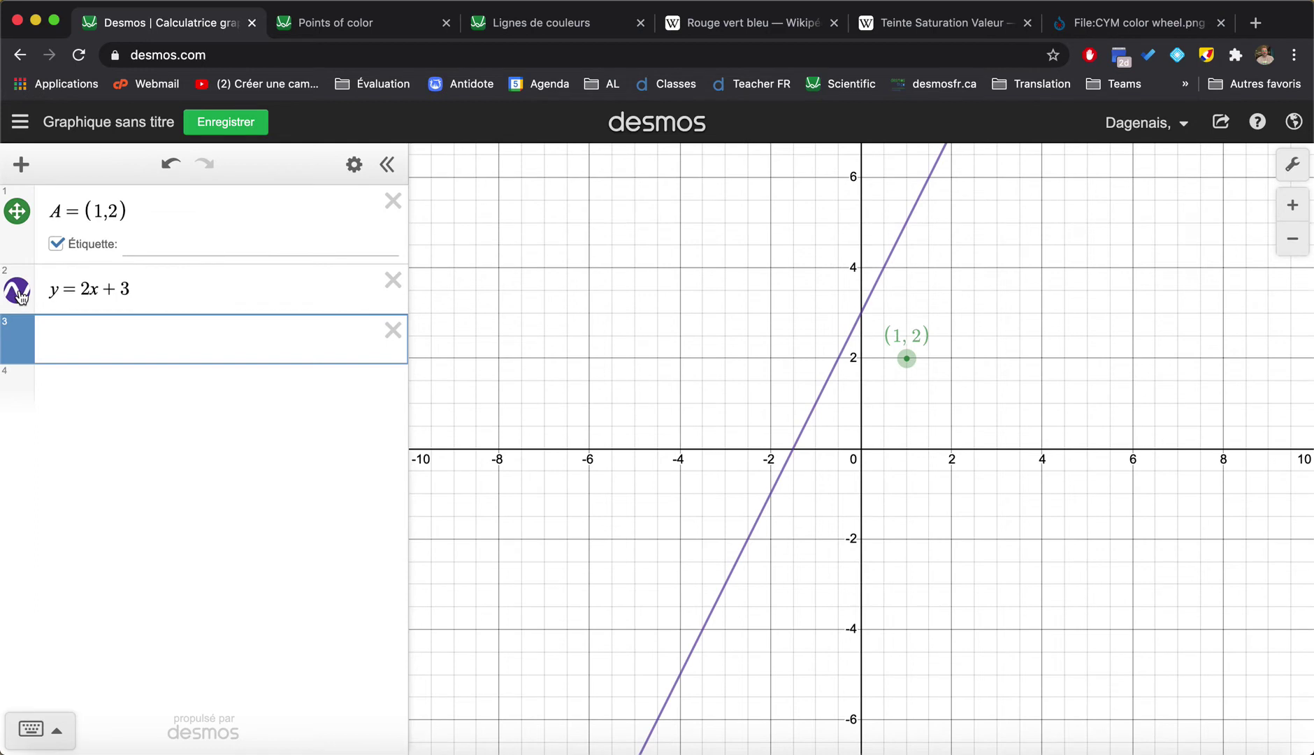
# Hide point A from the graph and show it again.
pyautogui.click(21, 296)
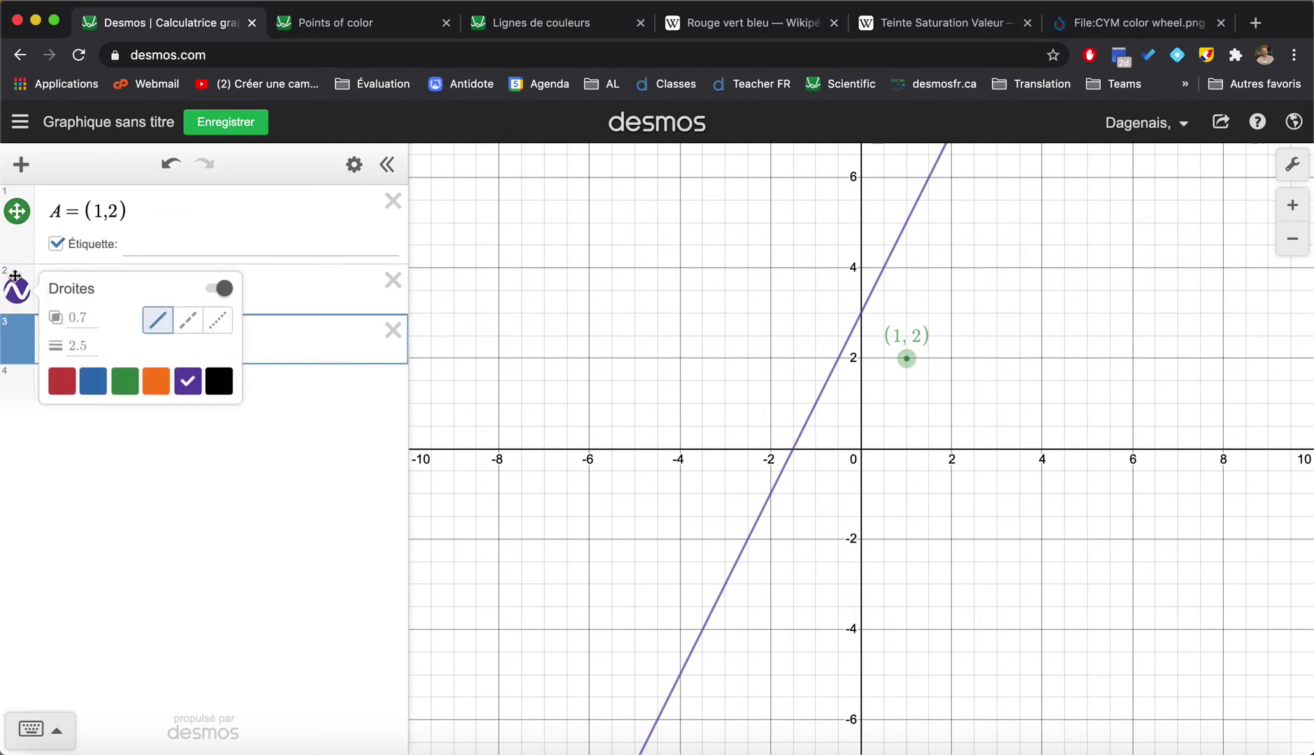
pyautogui.click(17, 222)
pyautogui.click(17, 222)
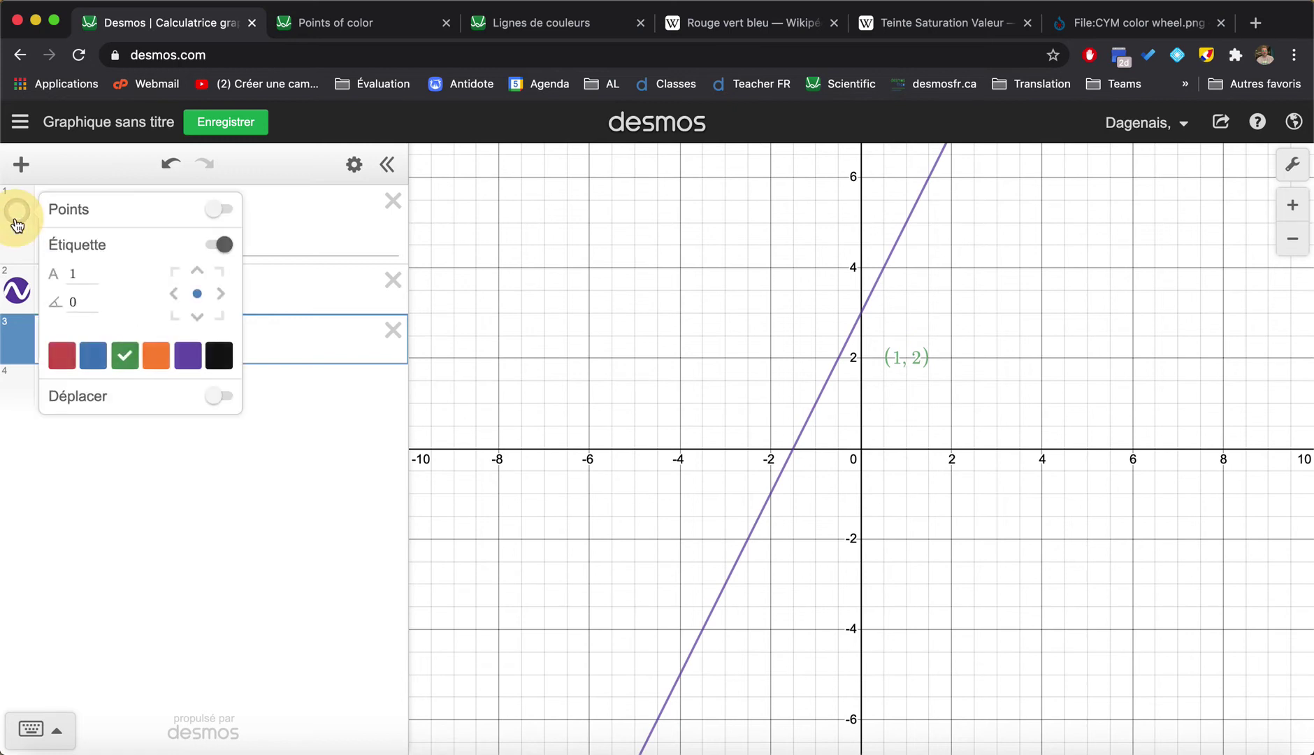
pyautogui.click(94, 468)
pyautogui.click(18, 214)
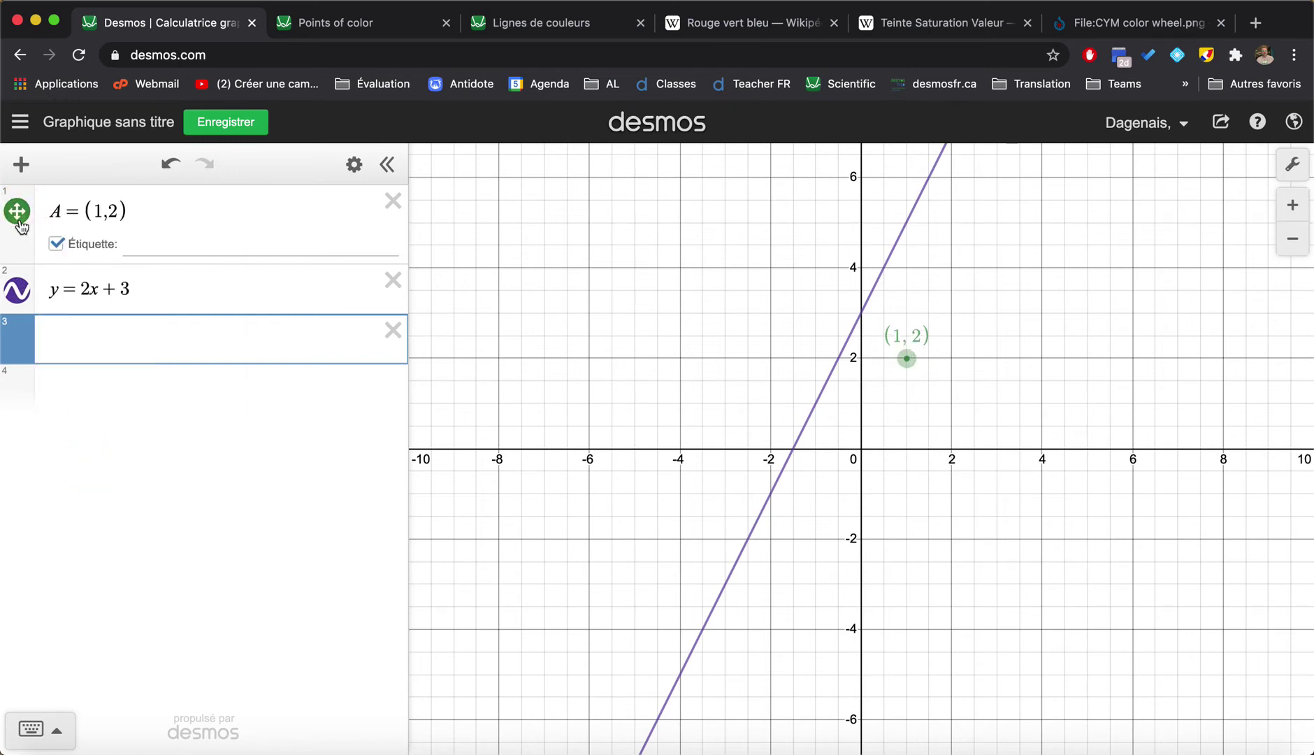
pyautogui.click(21, 224)
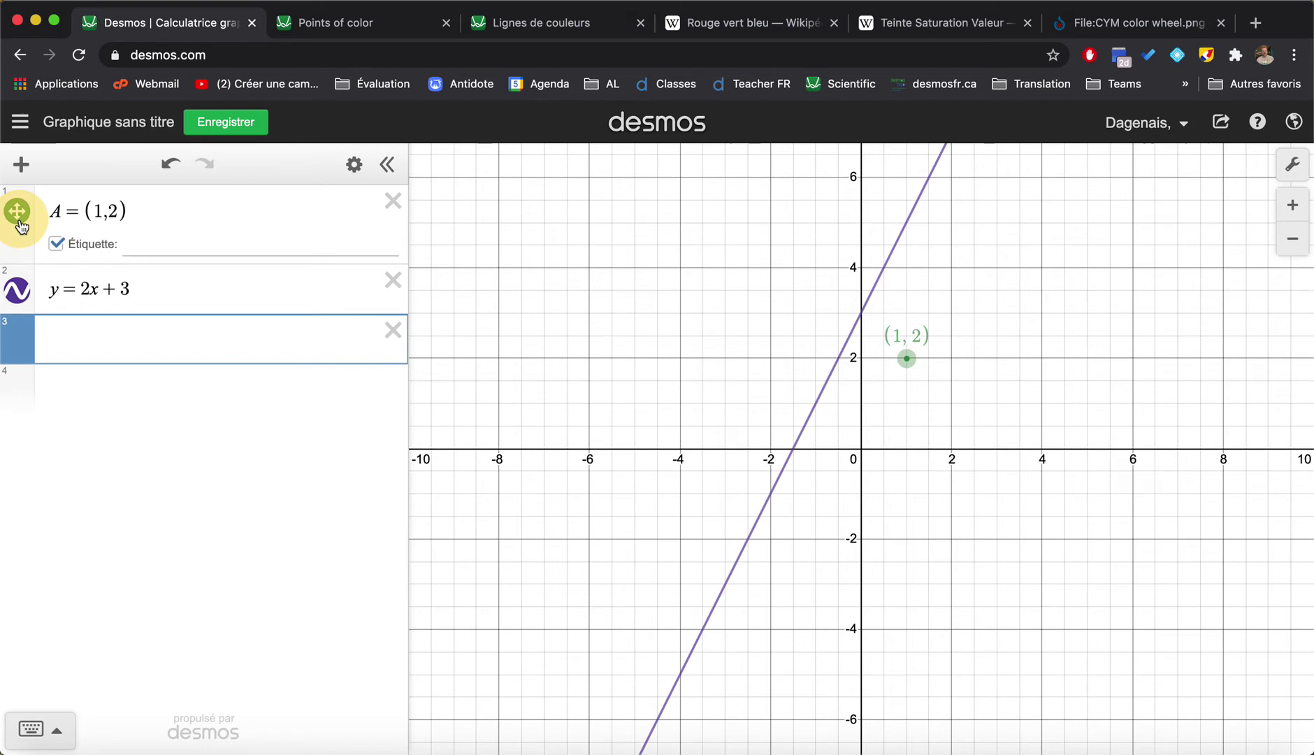
pyautogui.click(272, 467)
# Try the dashed and dotted styles on the line y = 2x + 3 and return it to solid.
pyautogui.click(18, 295)
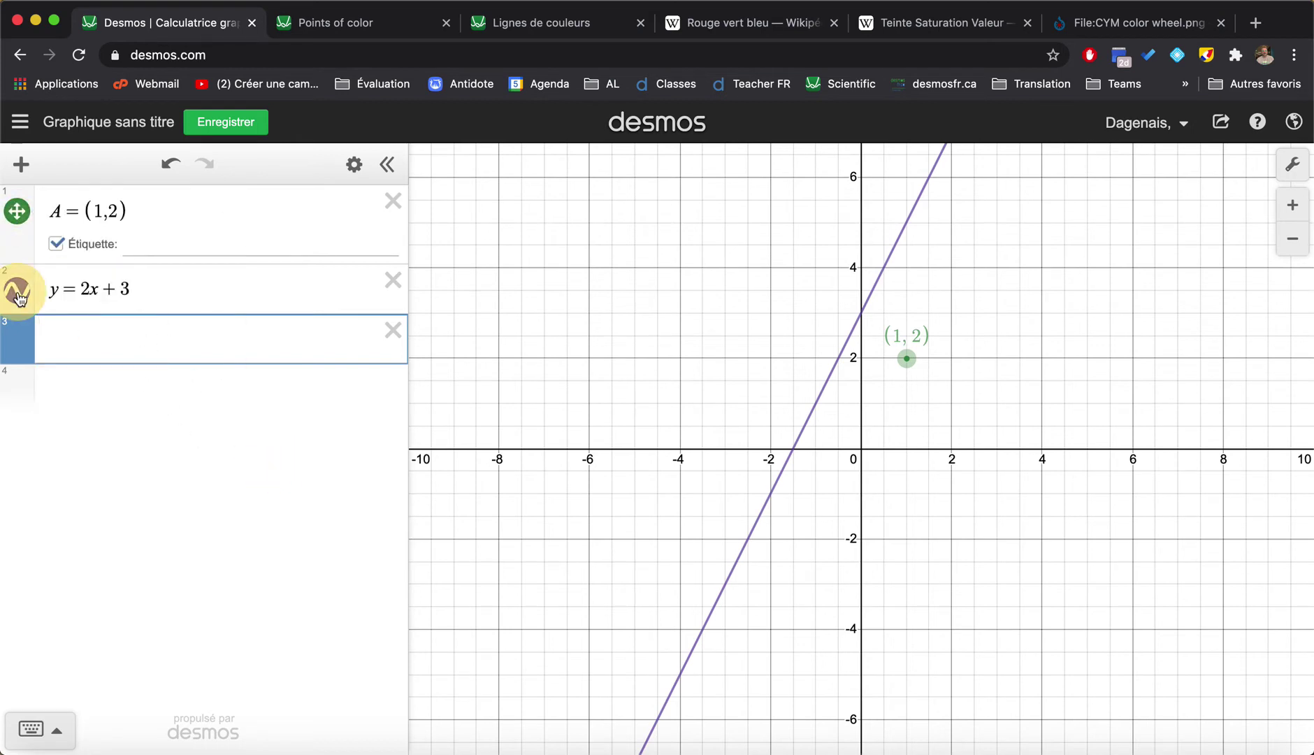
pyautogui.click(188, 321)
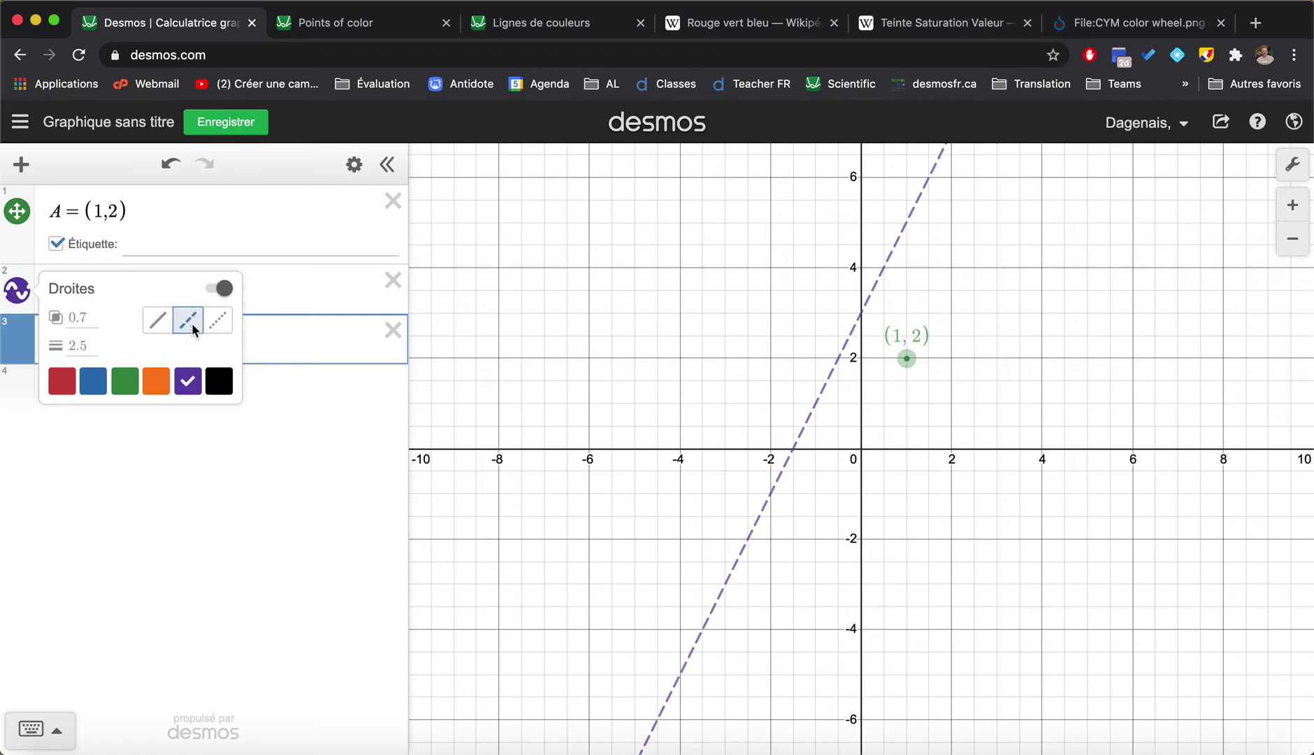
pyautogui.click(225, 323)
pyautogui.click(157, 320)
# Try opacities of 3, 5, 0 and 0.5 on the line y = 2x + 3 and set it to 1.
pyautogui.click(82, 318)
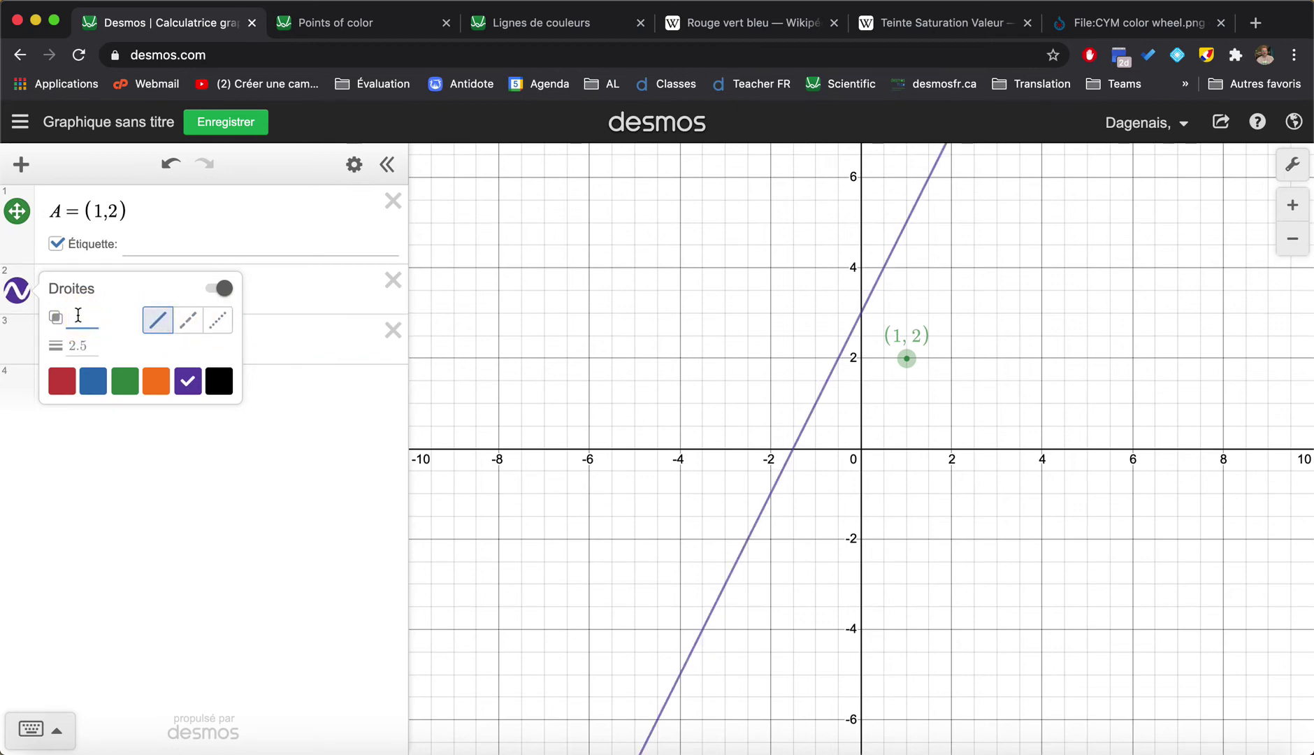
pyautogui.write('3')
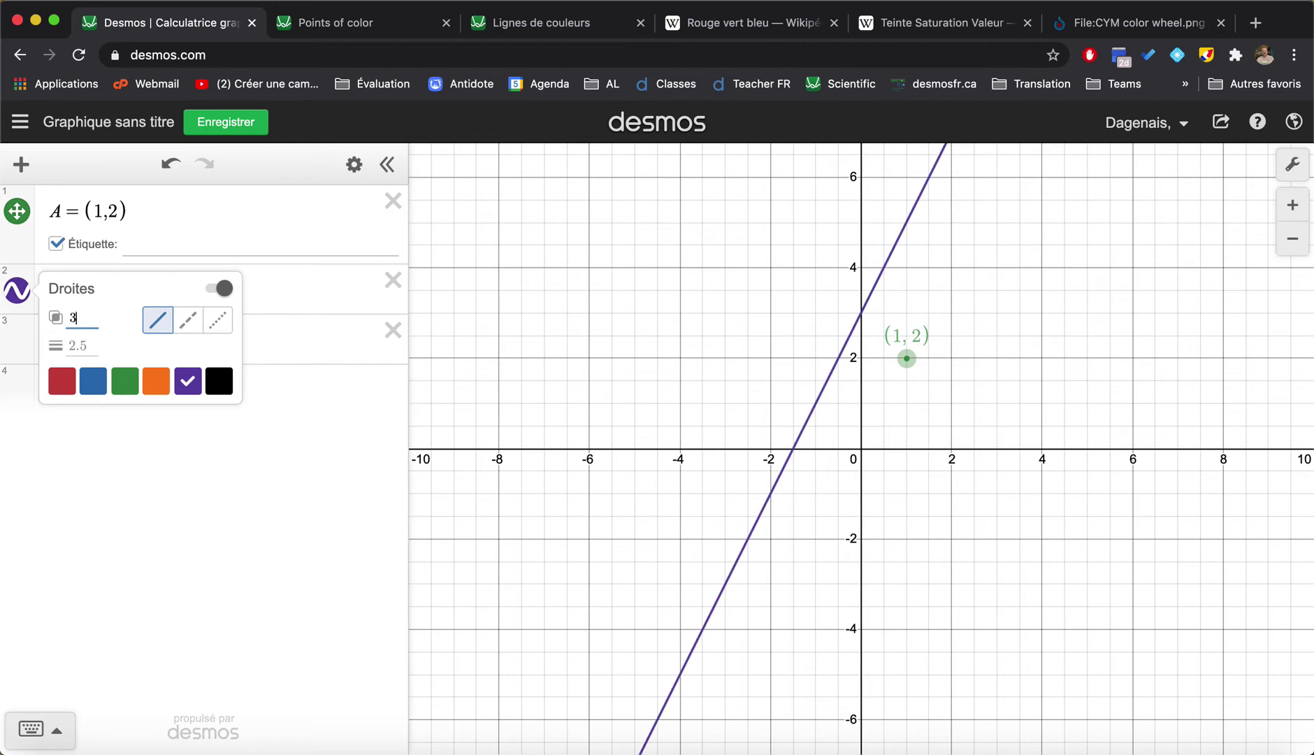
pyautogui.press('BackSpace')
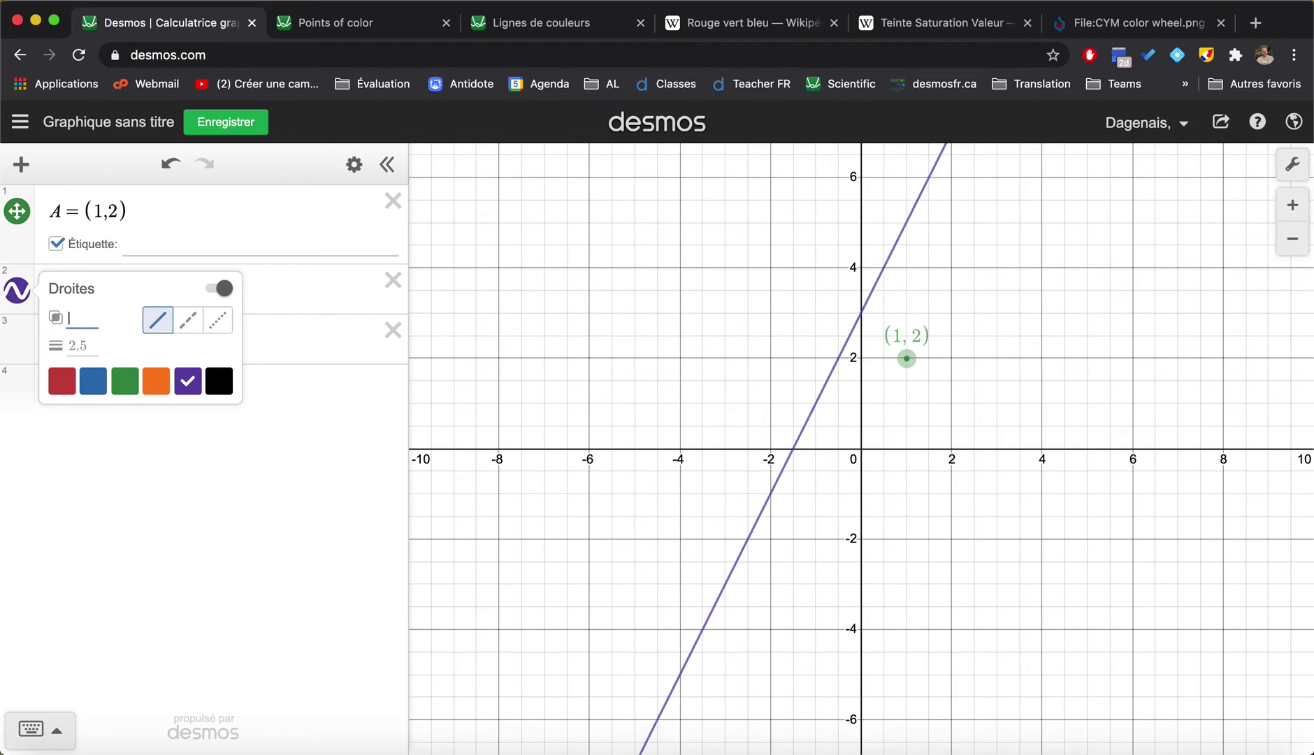
pyautogui.write('5')
pyautogui.press('BackSpace')
pyautogui.write('0')
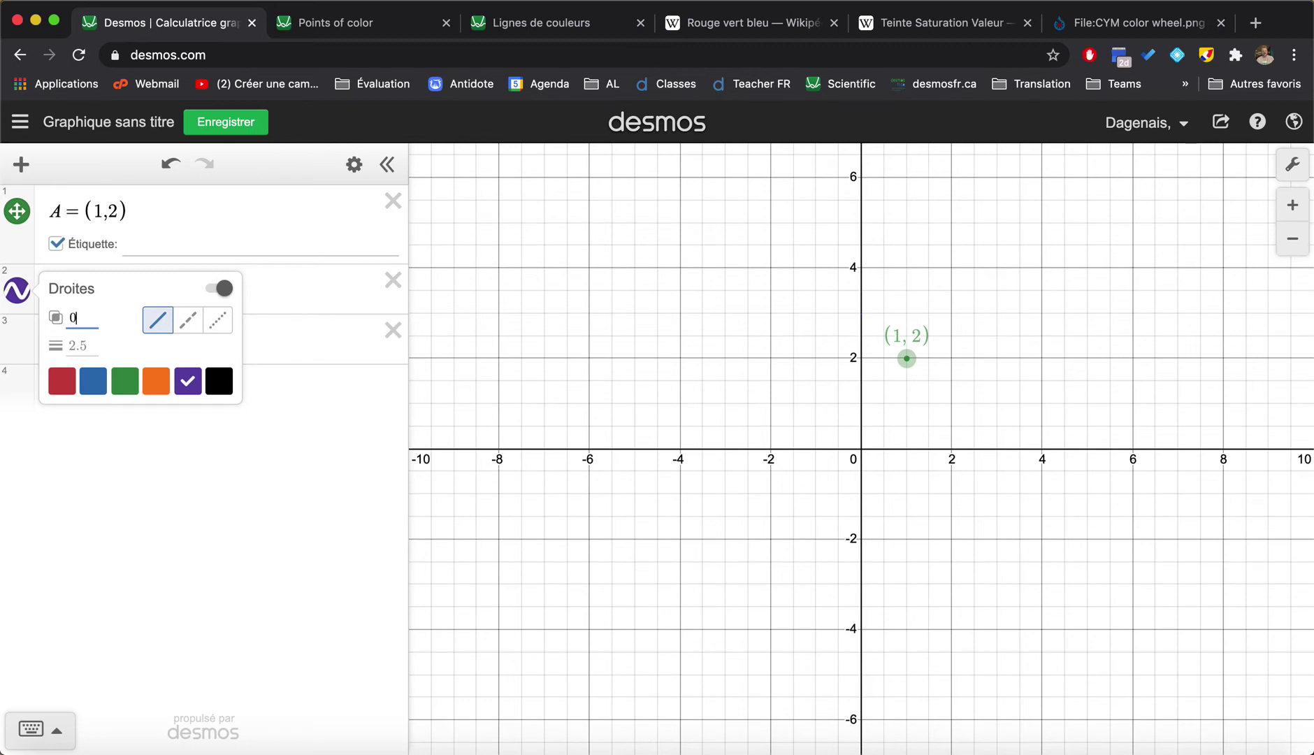
pyautogui.write('.5')
pyautogui.press('BackSpace')
pyautogui.press('BackSpace')
pyautogui.press('BackSpace')
pyautogui.write('1')
# Try a thickness of 10 on the line y = 2x + 3 and restore it to 2.5.
pyautogui.click(89, 342)
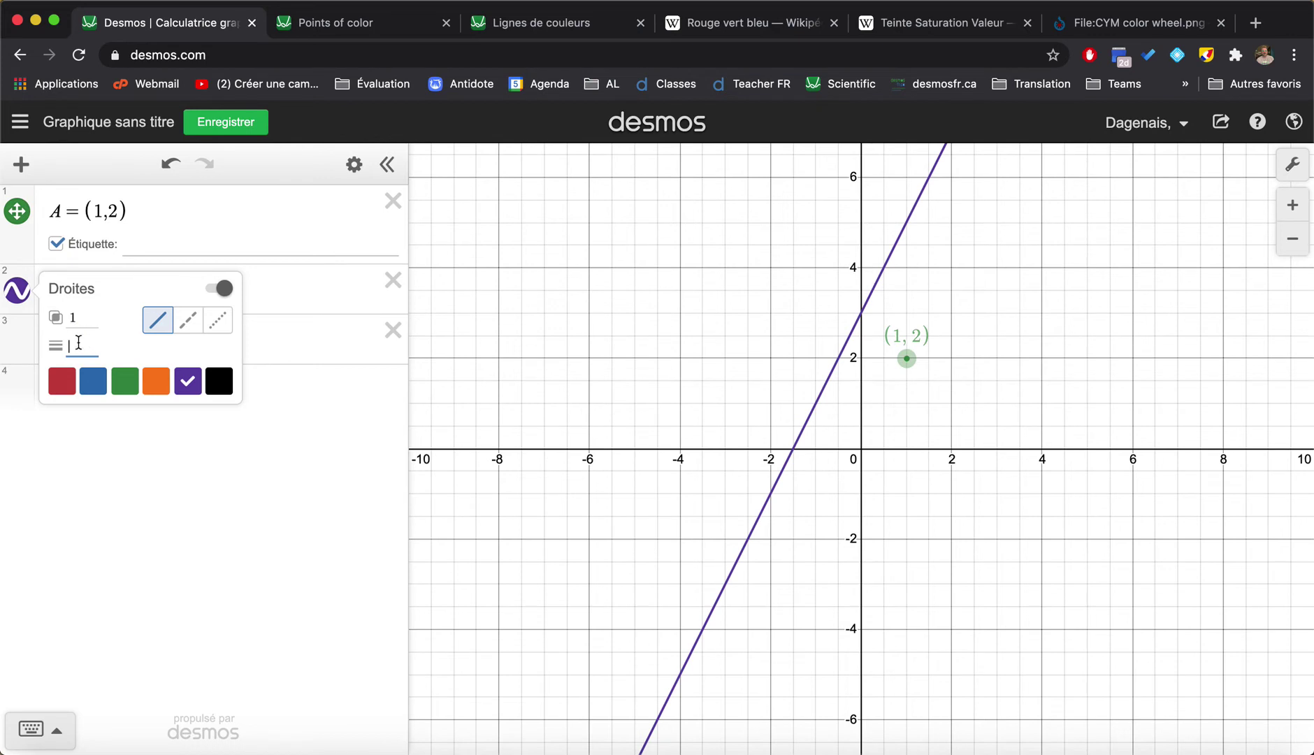
pyautogui.write('2')
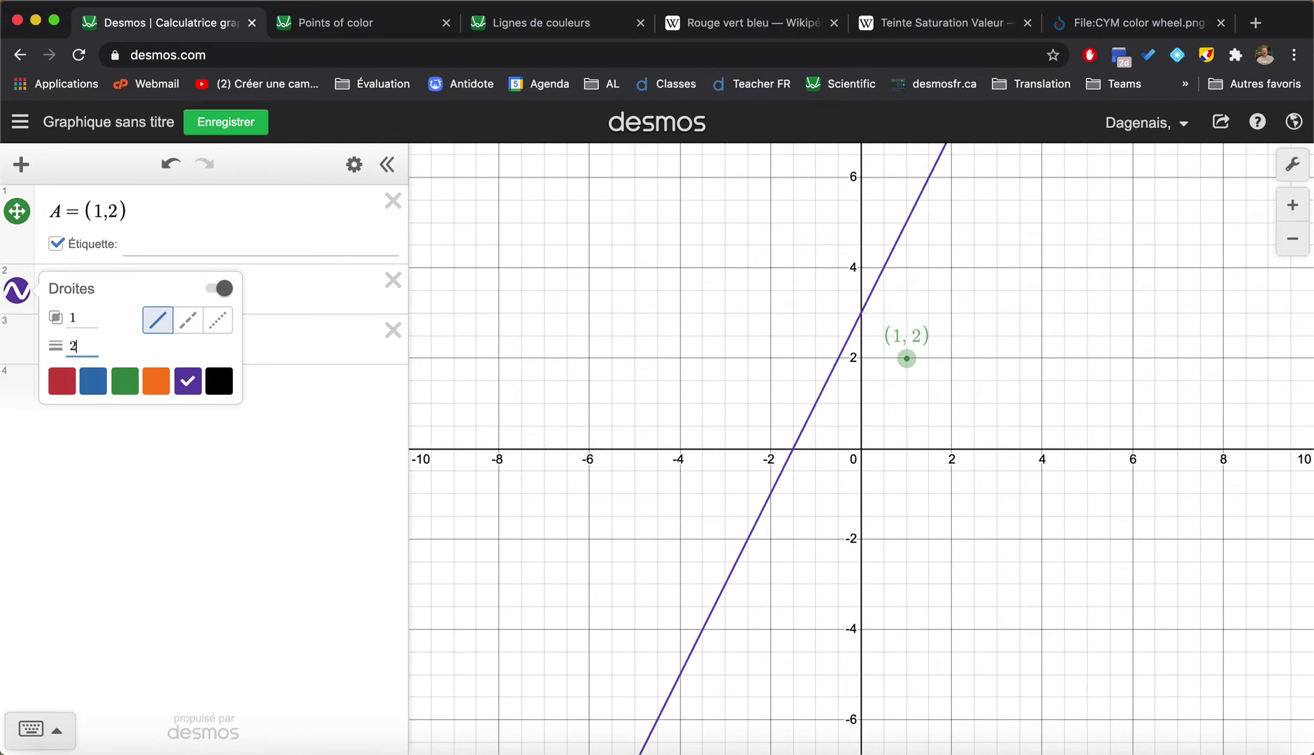
pyautogui.write('.5')
pyautogui.moveTo(90, 346); pyautogui.dragTo(43, 349)
pyautogui.write('10')
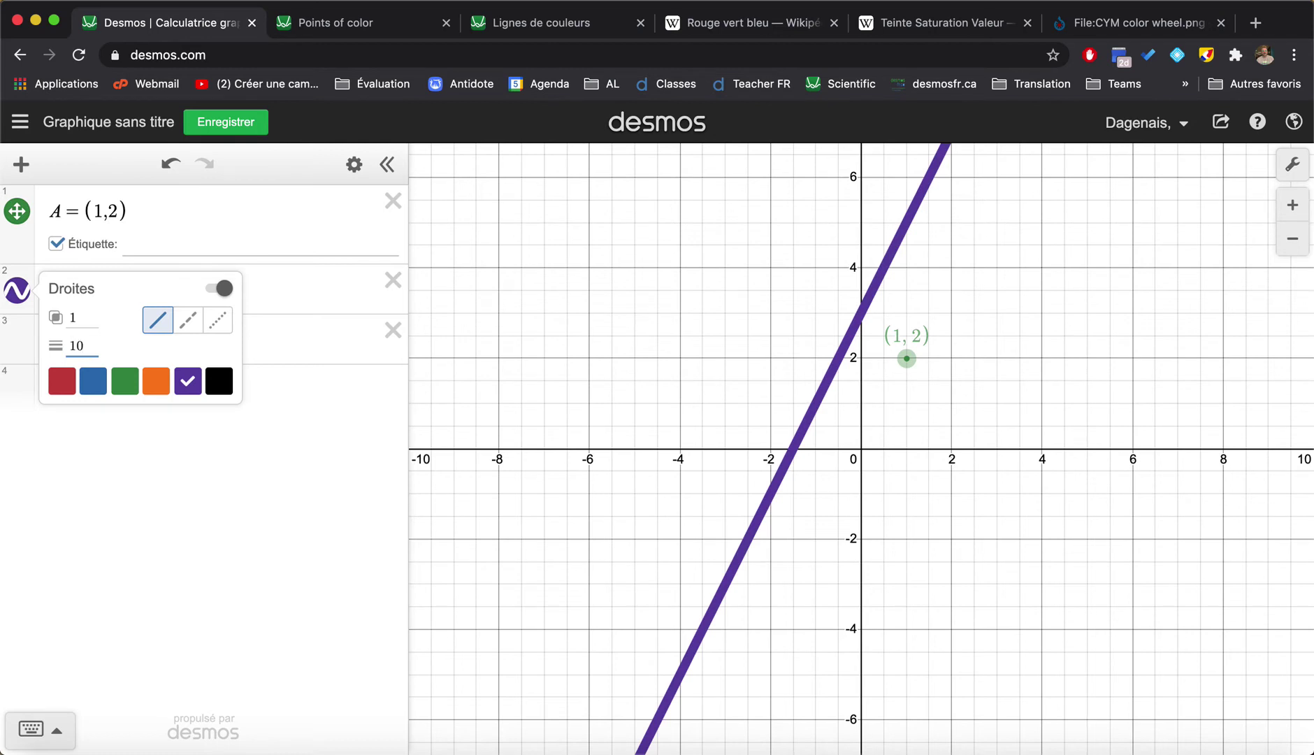
pyautogui.press('BackSpace')
pyautogui.press('BackSpace')
pyautogui.write('2.5')
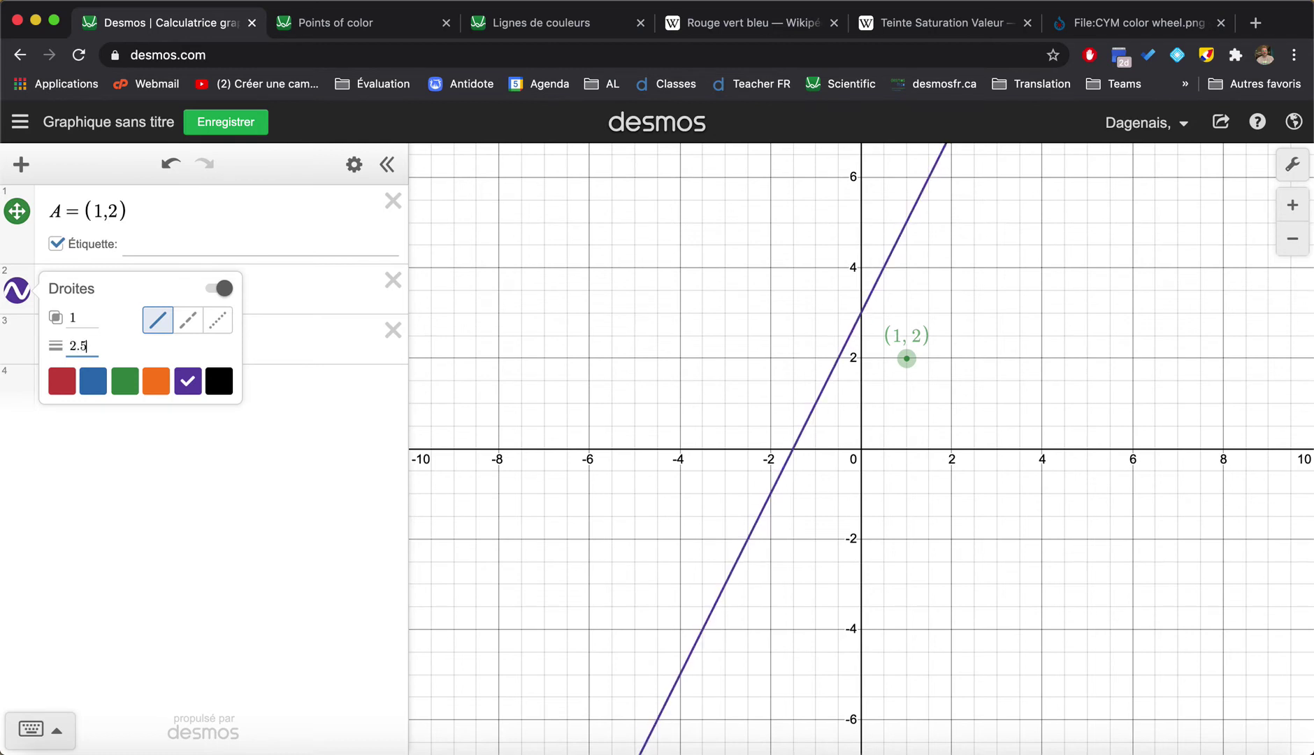
# Try thinner values of 1 and 0.5 for the line y = 2x + 3, return the thickness to 2.5 and close the settings.
pyautogui.moveTo(93, 340); pyautogui.dragTo(61, 341)
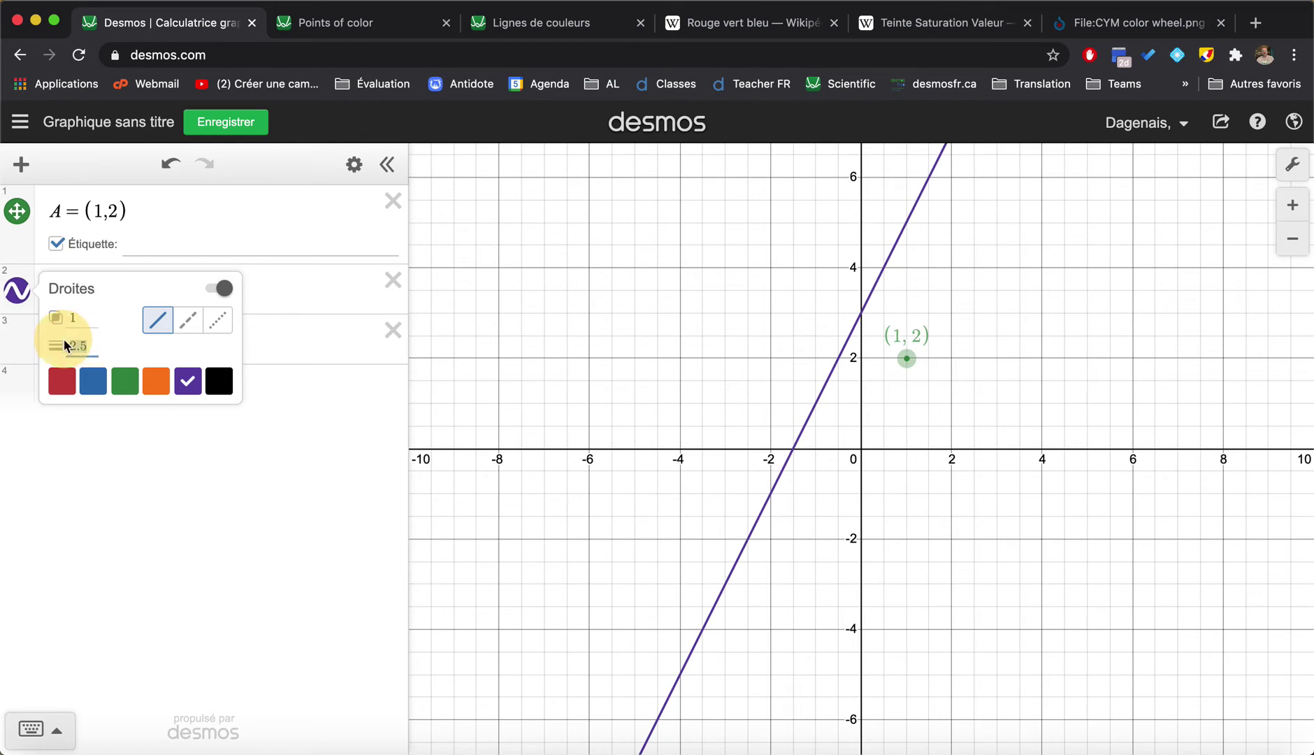
pyautogui.write('1')
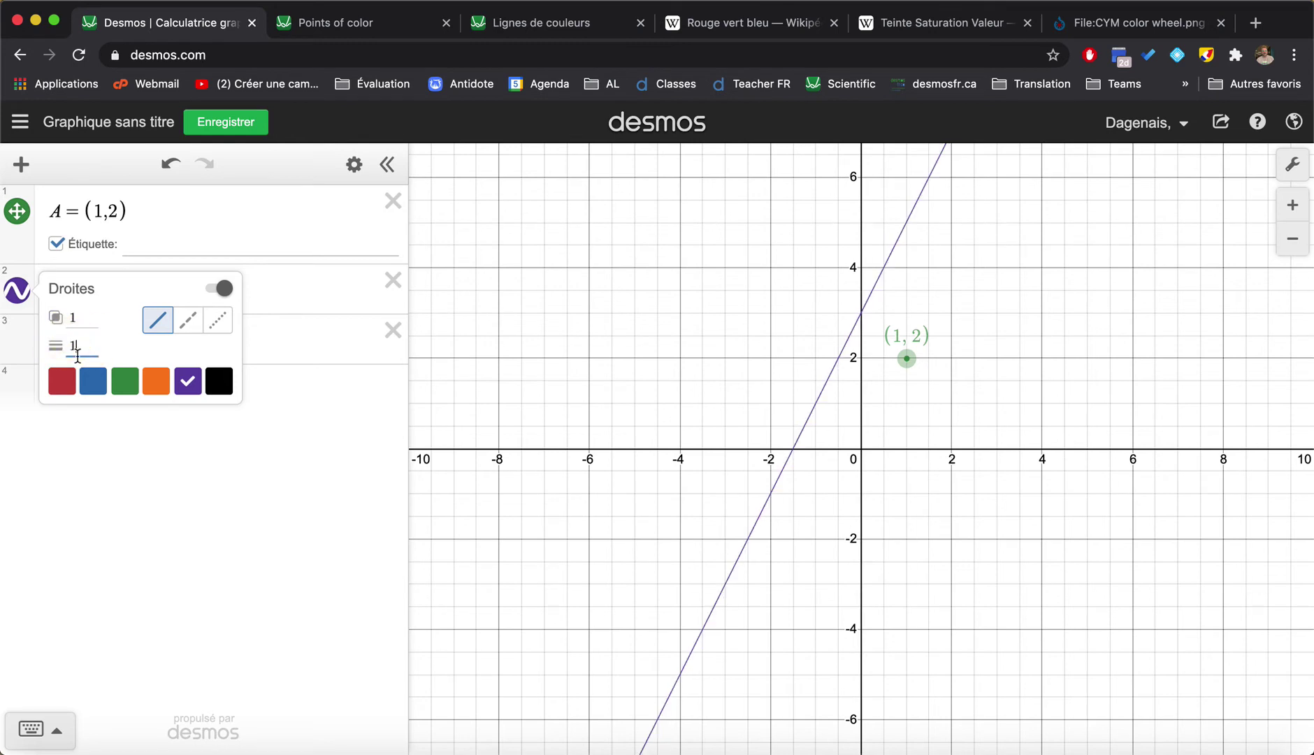
pyautogui.press('BackSpace')
pyautogui.write('0.5')
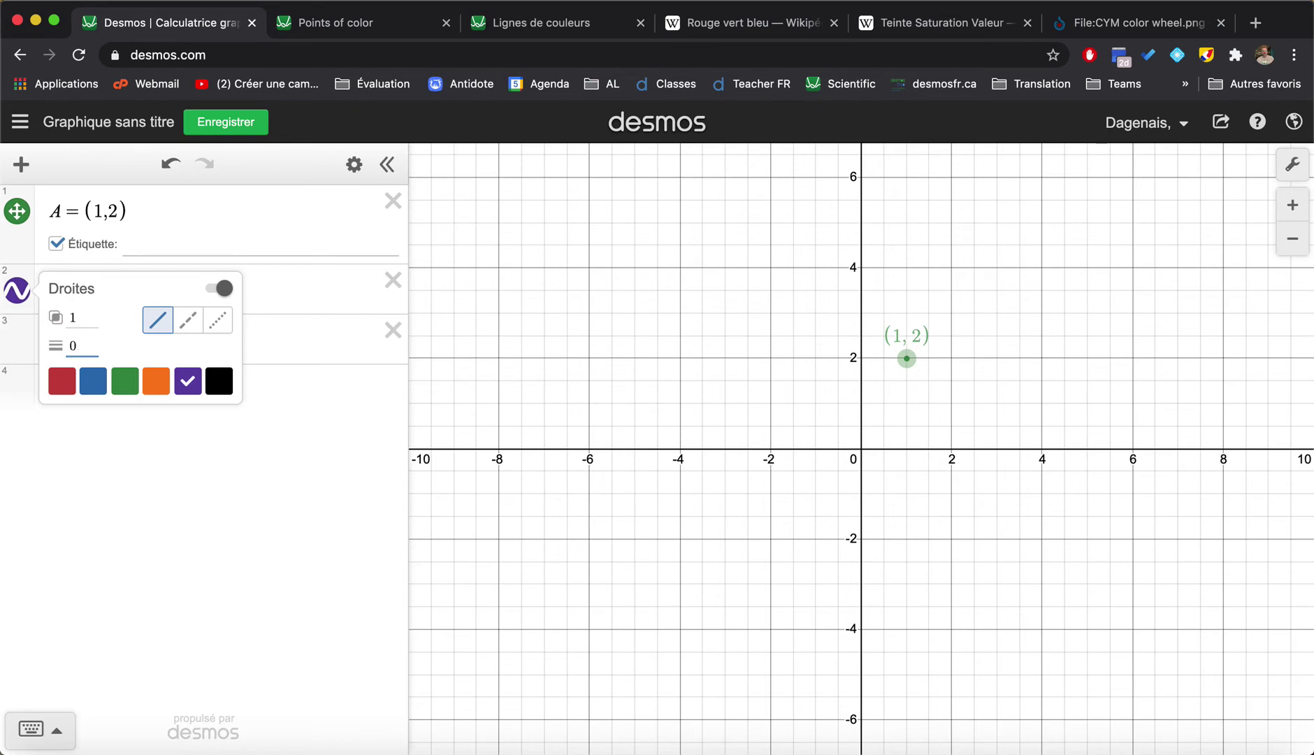
pyautogui.press('BackSpace')
pyautogui.press('BackSpace')
pyautogui.press('BackSpace')
pyautogui.write('1.5')
pyautogui.click(104, 460)
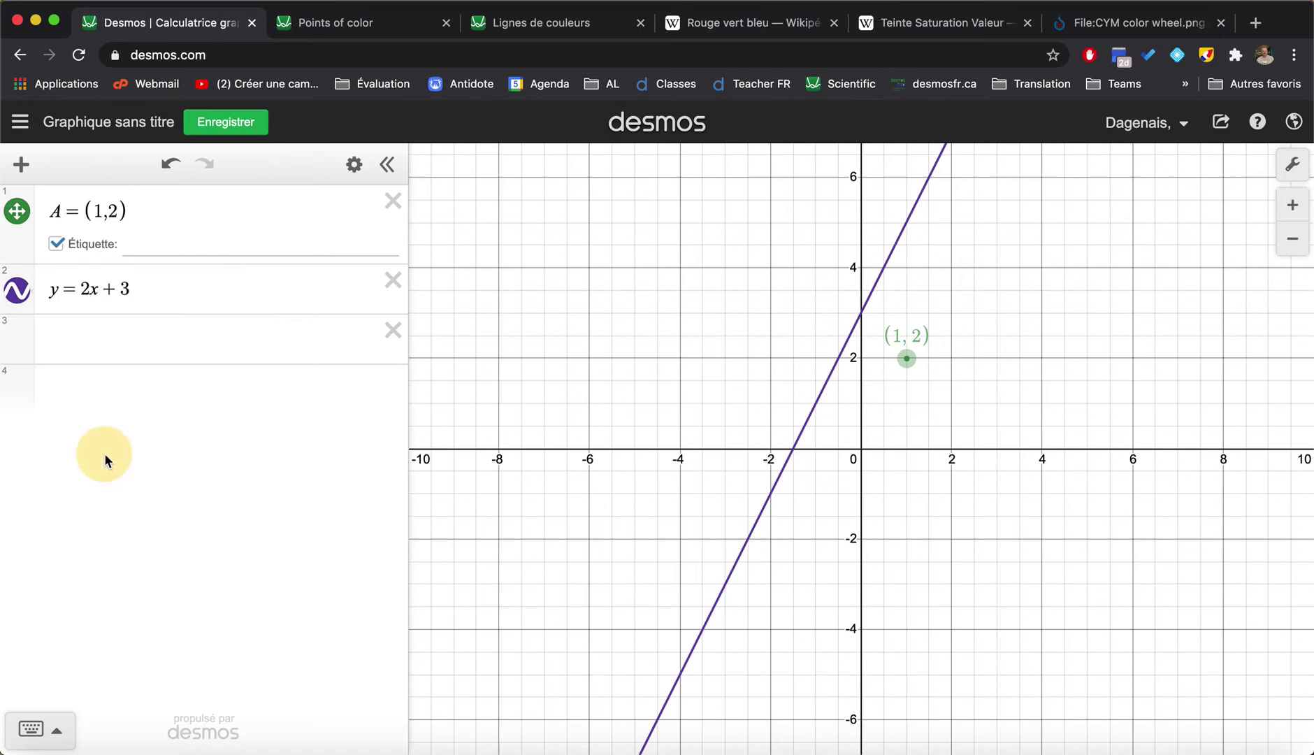
# Switch to the Wikipedia article Rouge vert bleu and examine the rgb colour code examples, focusing on the three 0–255 components.
pyautogui.click(91, 342)
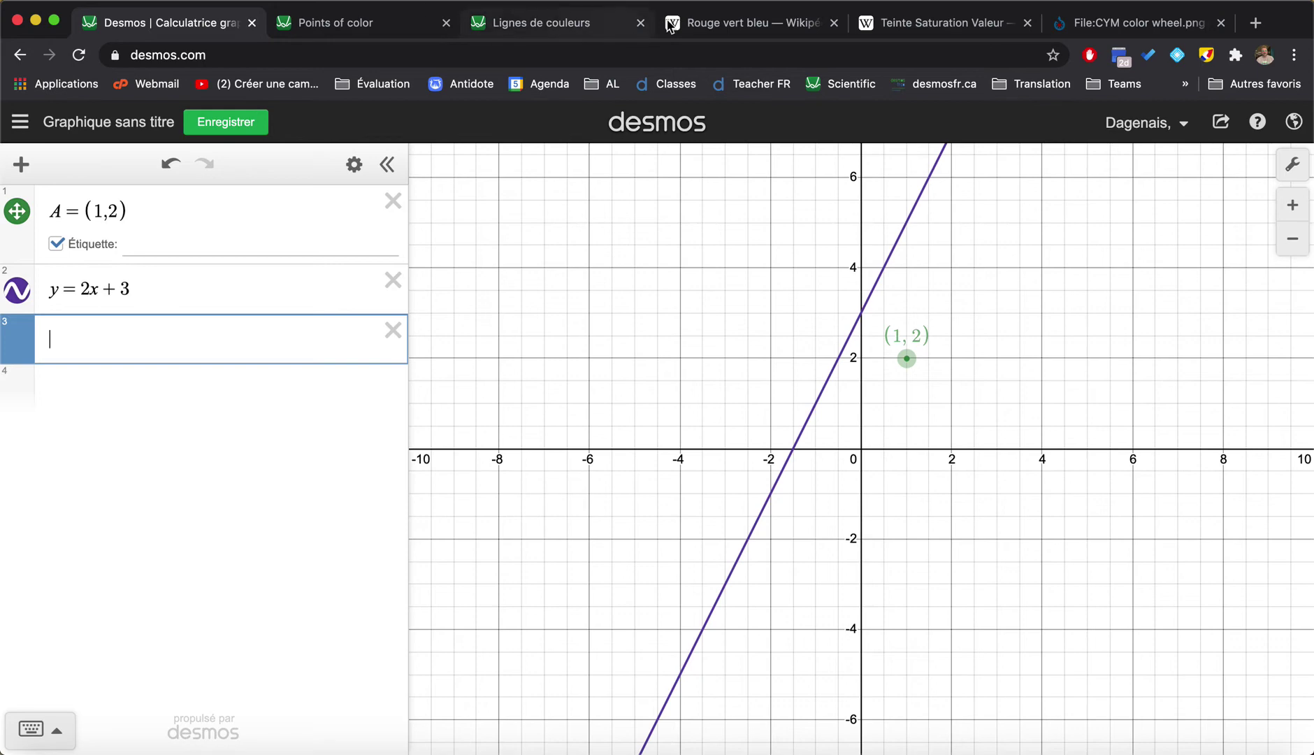
pyautogui.click(706, 31)
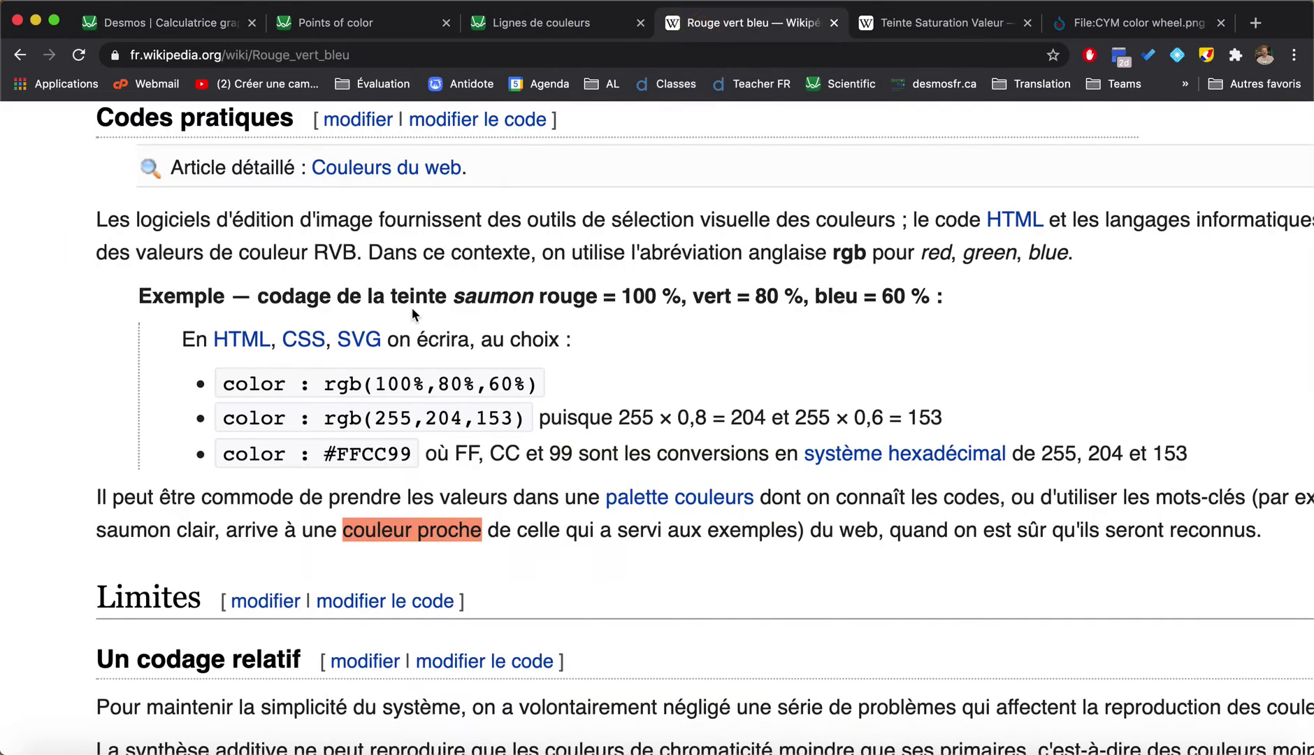
pyautogui.scroll(-1, 412, 314)
pyautogui.scroll(2, 412, 313)
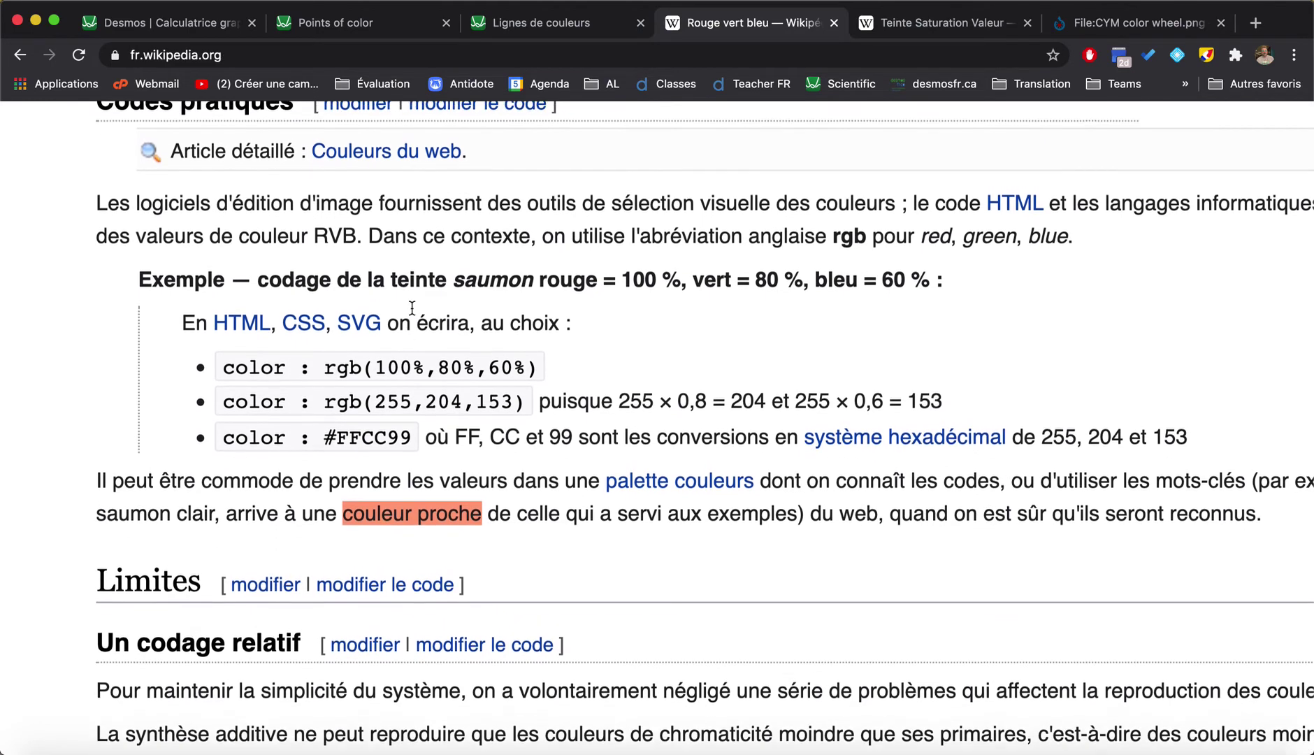
pyautogui.moveTo(376, 429); pyautogui.dragTo(424, 429)
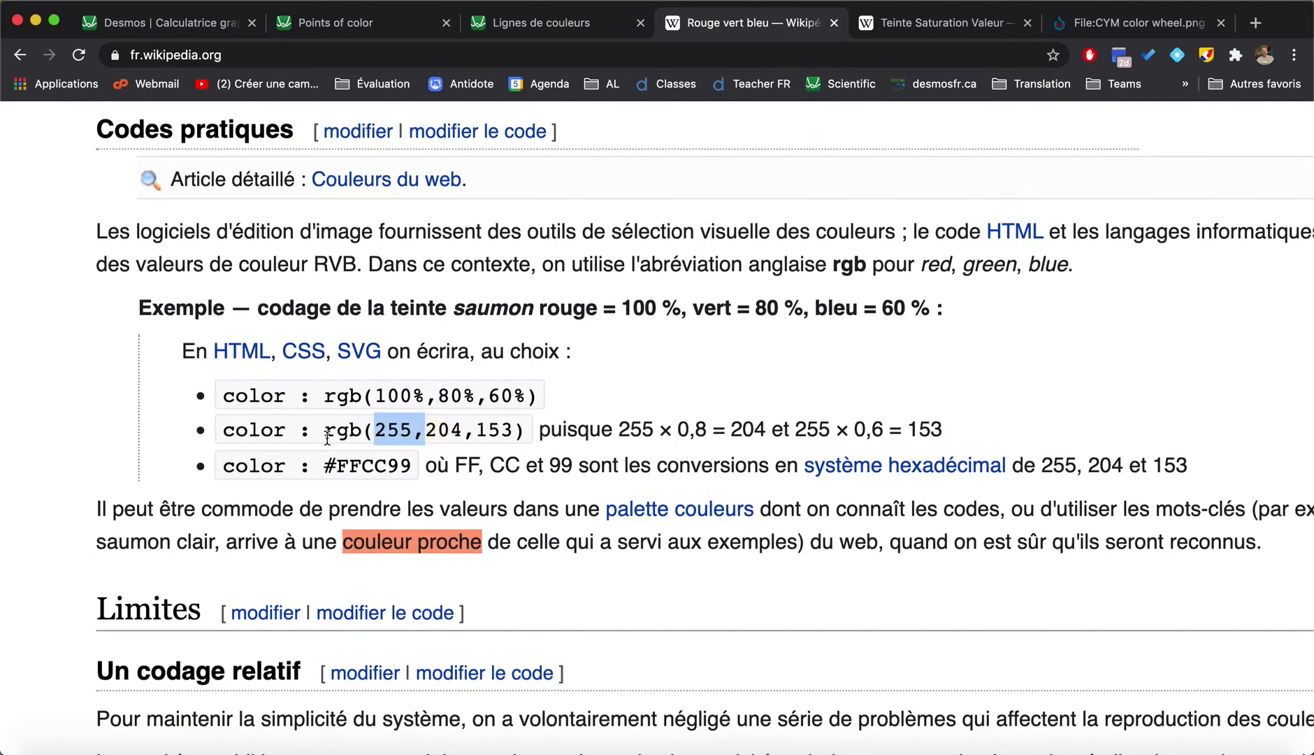
pyautogui.click(381, 430)
pyautogui.moveTo(376, 429); pyautogui.dragTo(487, 429)
pyautogui.click(446, 430)
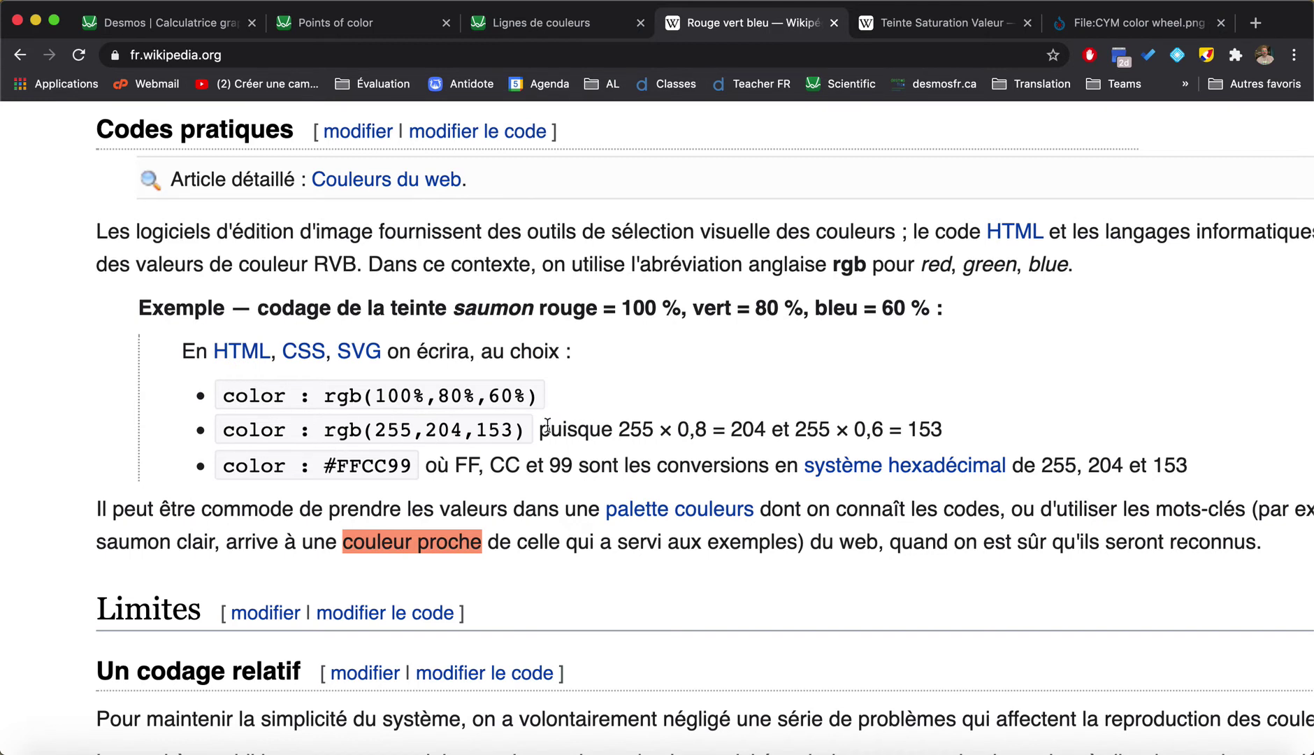
# Switch to the Wikipedia article Teinte Saturation Valeur and read the descriptions of the hue, saturation and value components.
pyautogui.click(916, 28)
pyautogui.scroll(-5, 795, 215)
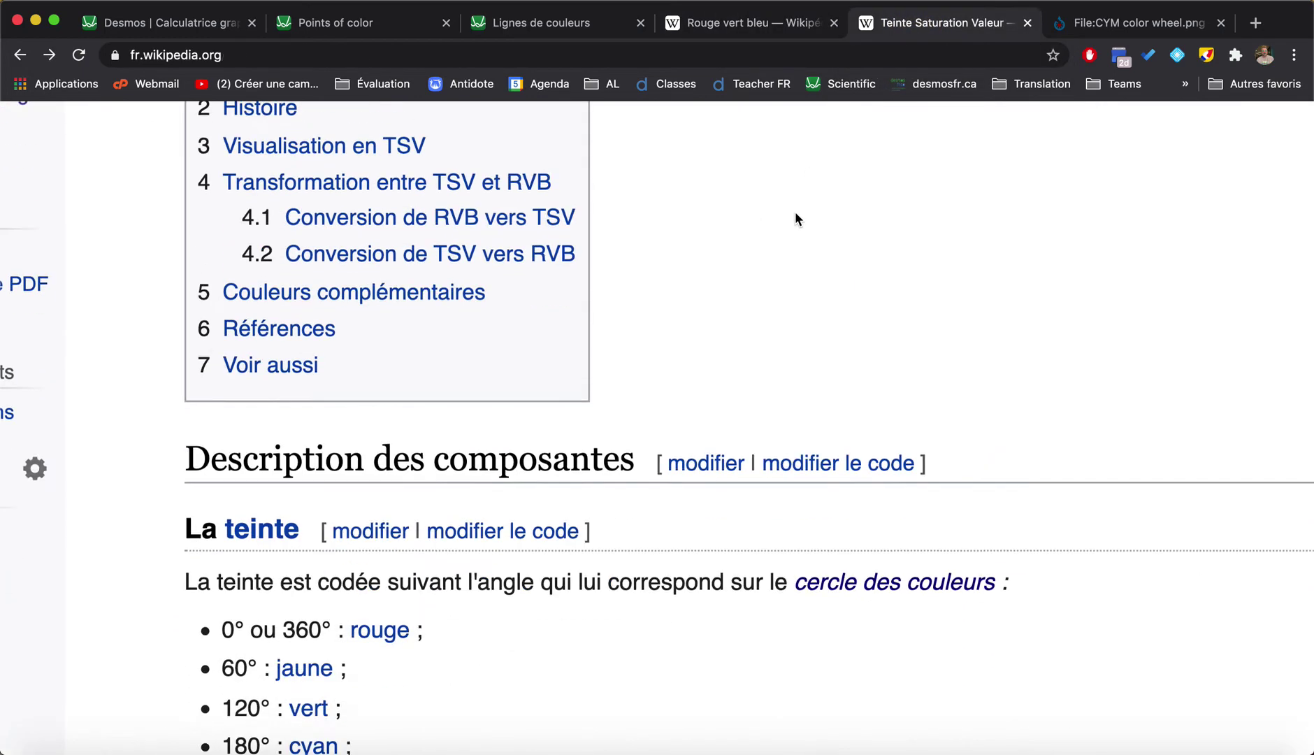
pyautogui.scroll(12, 796, 215)
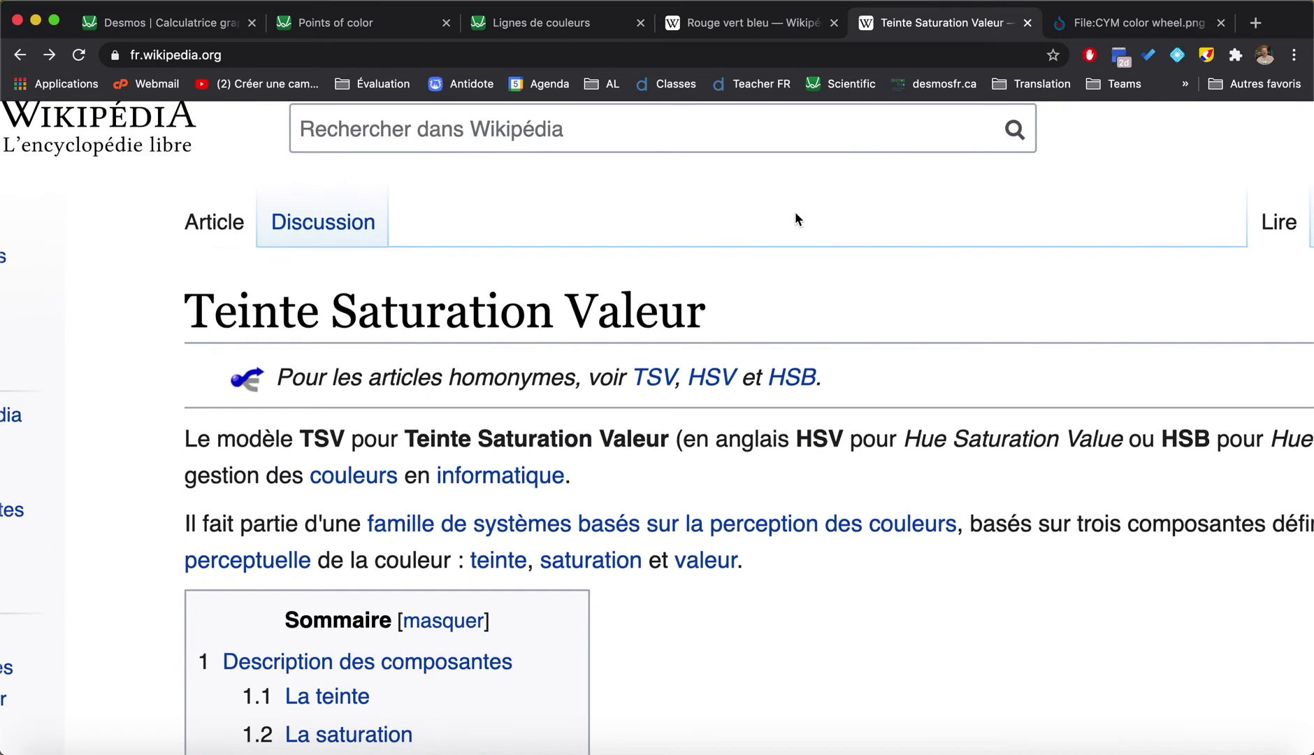
pyautogui.scroll(-10, 796, 215)
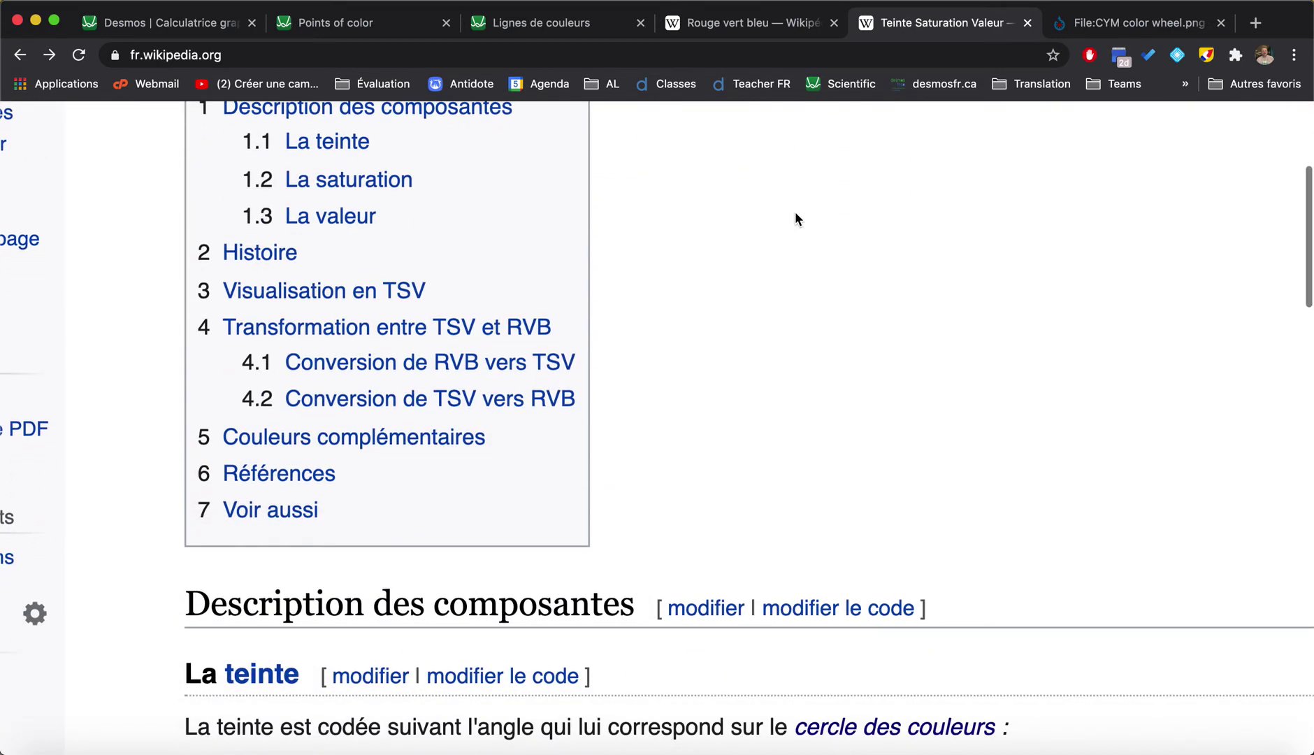
pyautogui.scroll(-10, 796, 213)
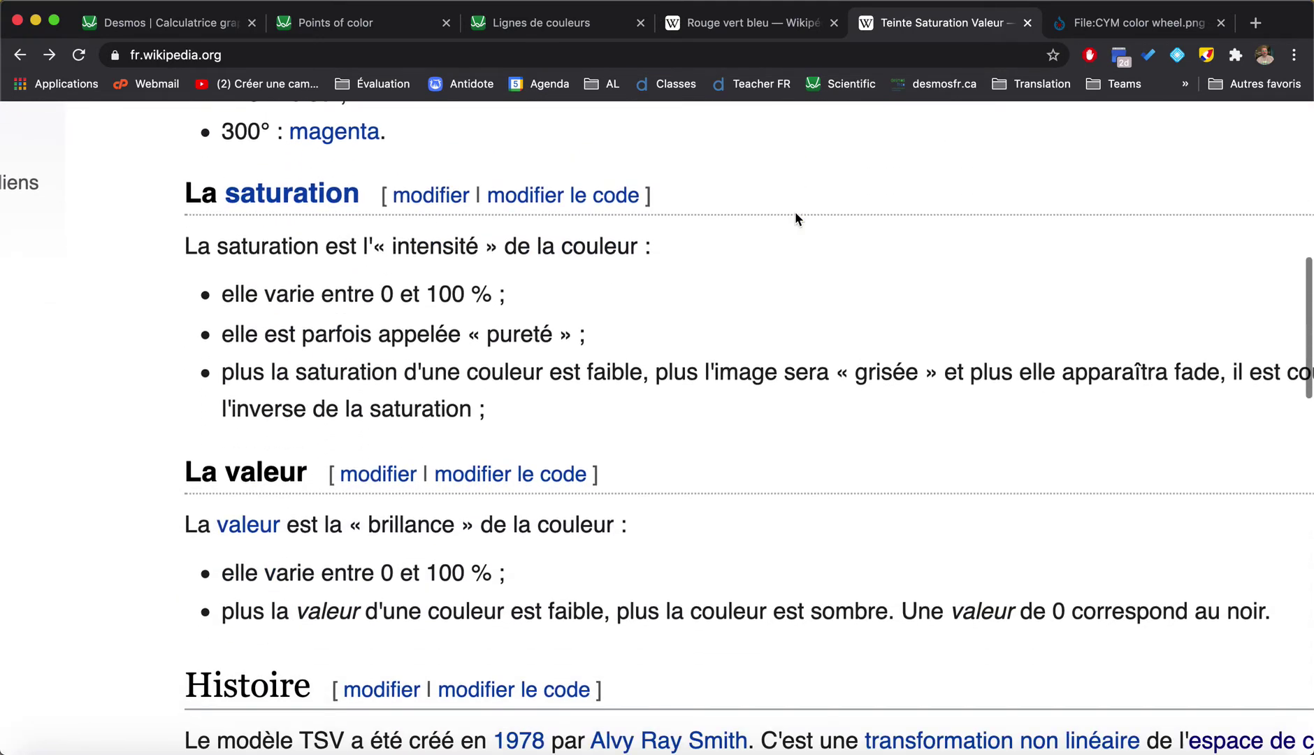
pyautogui.scroll(5, 795, 215)
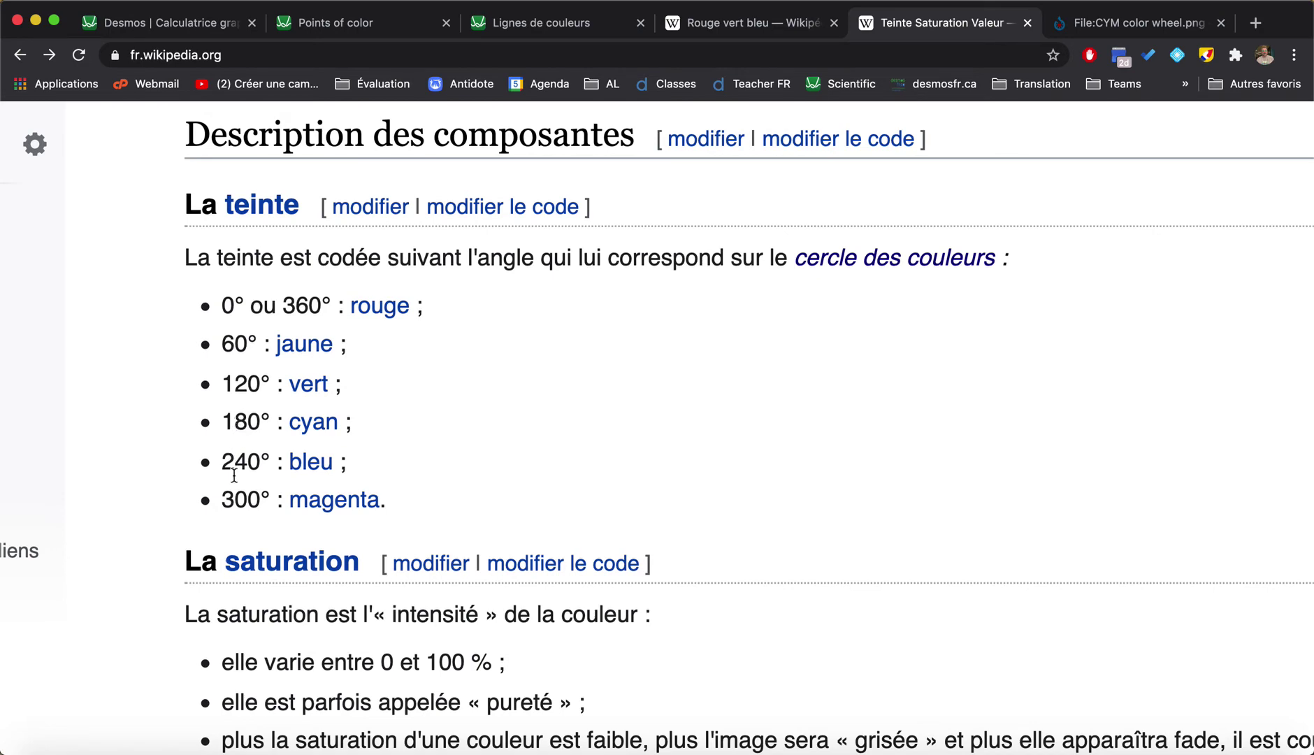
pyautogui.scroll(-3, 234, 476)
pyautogui.scroll(-1, 235, 475)
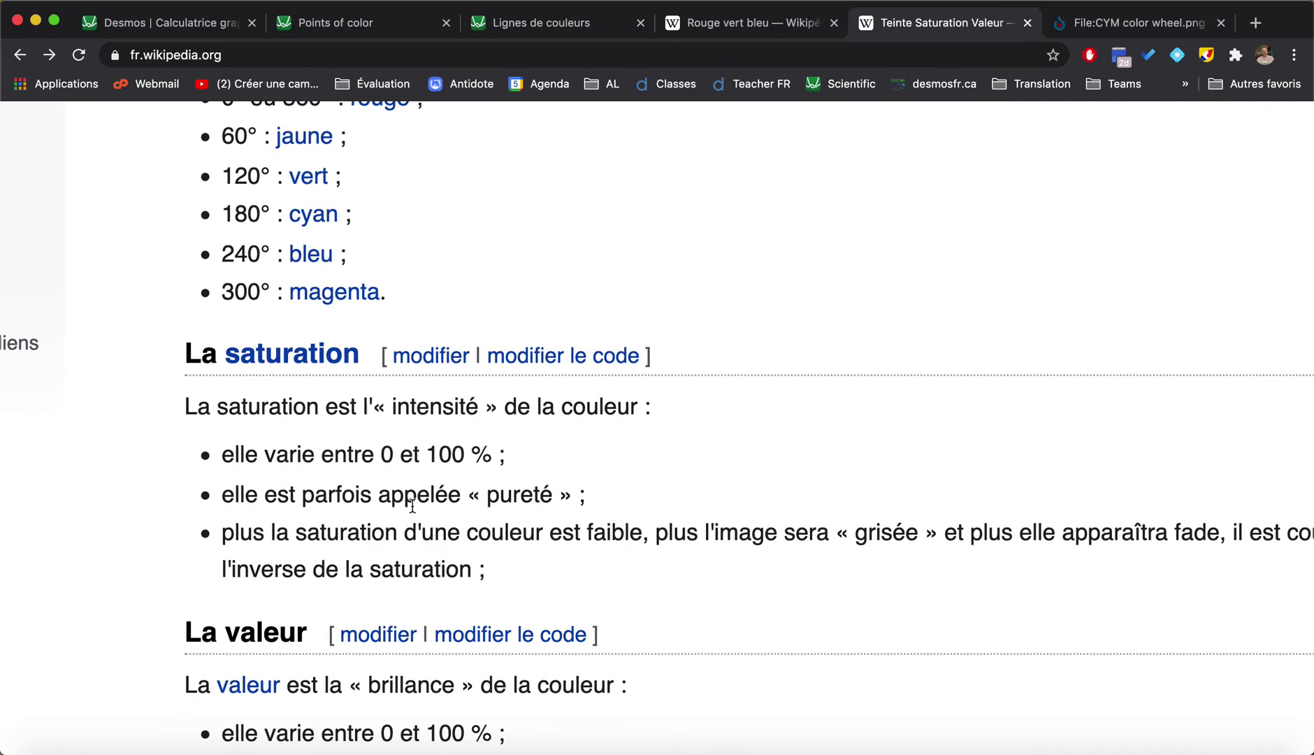
pyautogui.scroll(-4, 412, 505)
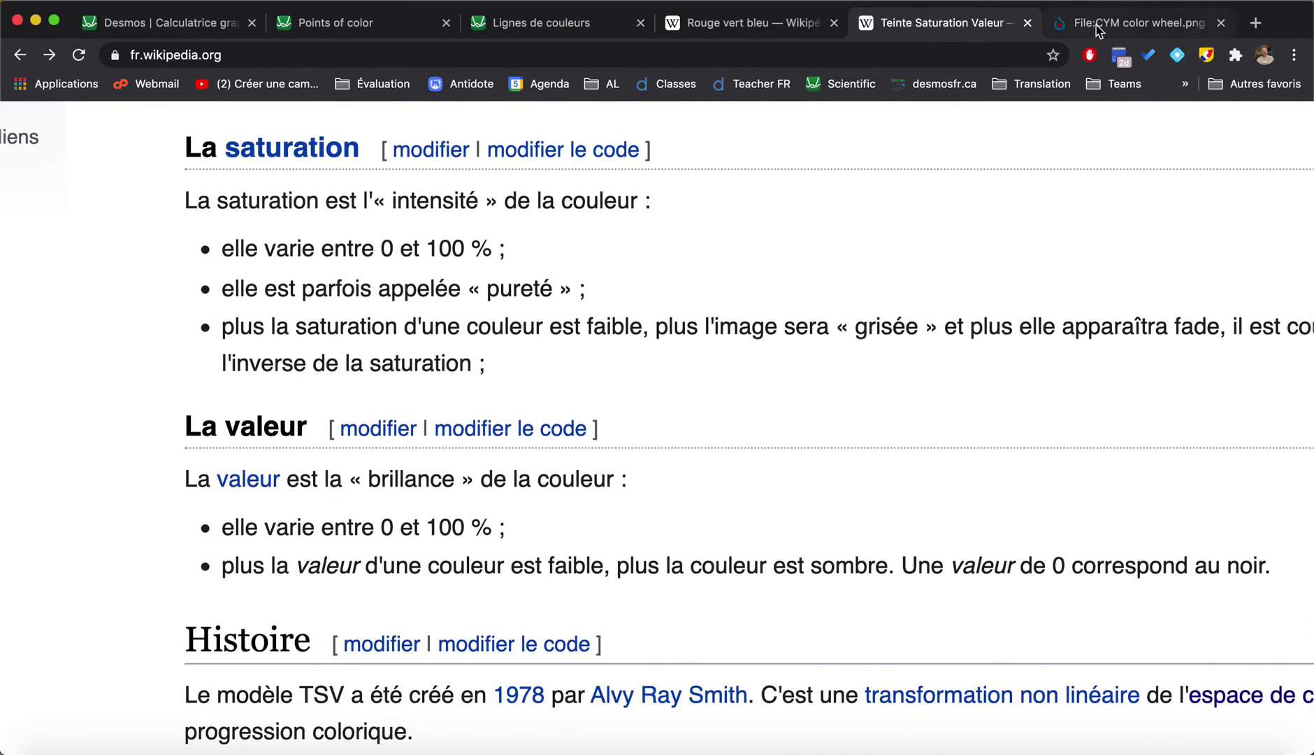
# Switch to the Wikimedia Commons page of CYM color wheel.png and examine the hue angles around the wheel.
pyautogui.click(1097, 29)
pyautogui.scroll(-1, 446, 363)
pyautogui.scroll(2, 446, 363)
pyautogui.scroll(-1, 446, 364)
pyautogui.scroll(-1, 446, 364)
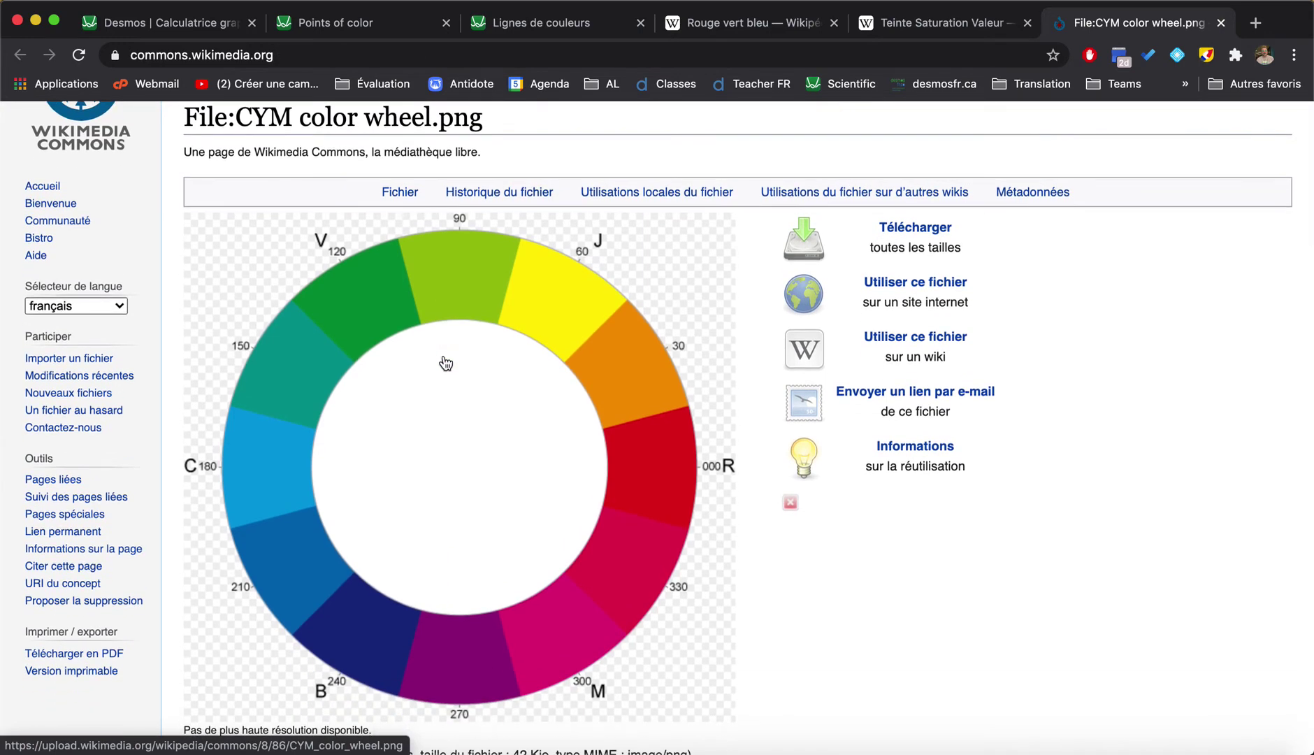
pyautogui.scroll(-2, 446, 363)
pyautogui.scroll(1, 444, 363)
pyautogui.scroll(-1, 440, 356)
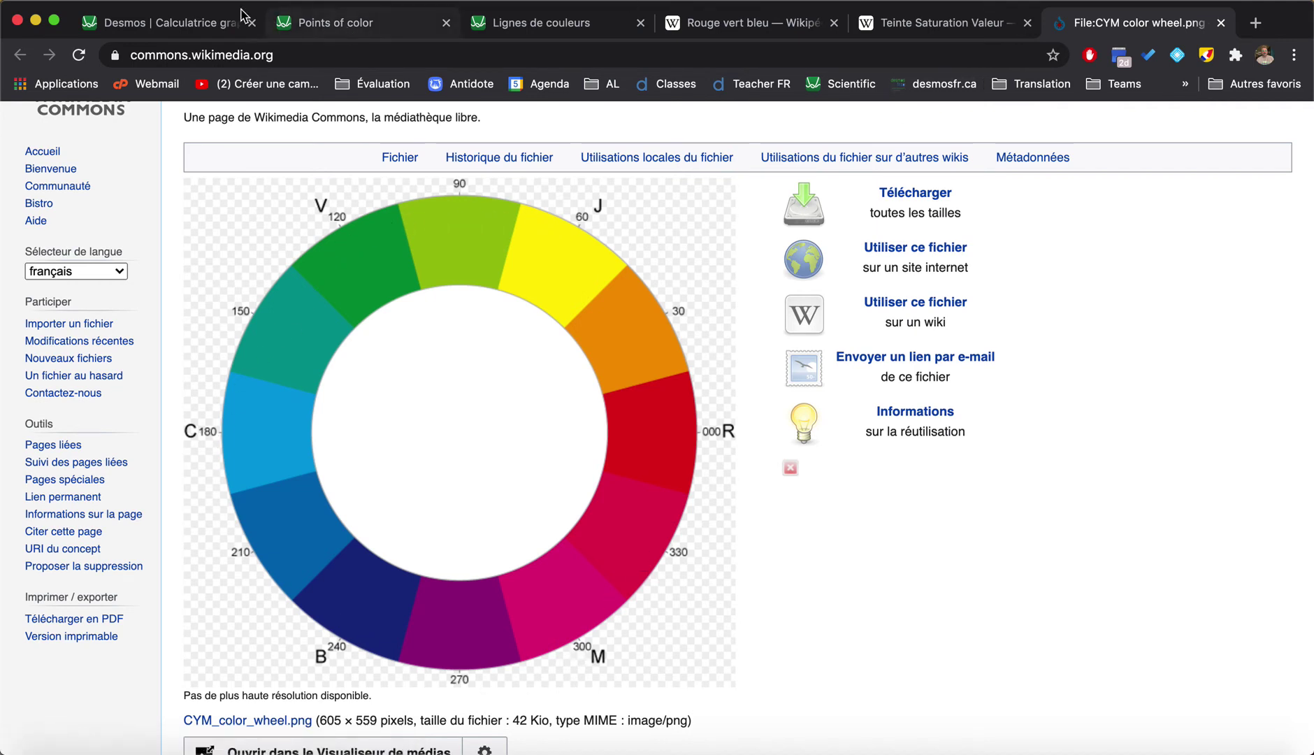
# Return to the Desmos calculator and define the colour c = rgb(123,234,12) in the empty third expression.
pyautogui.click(156, 22)
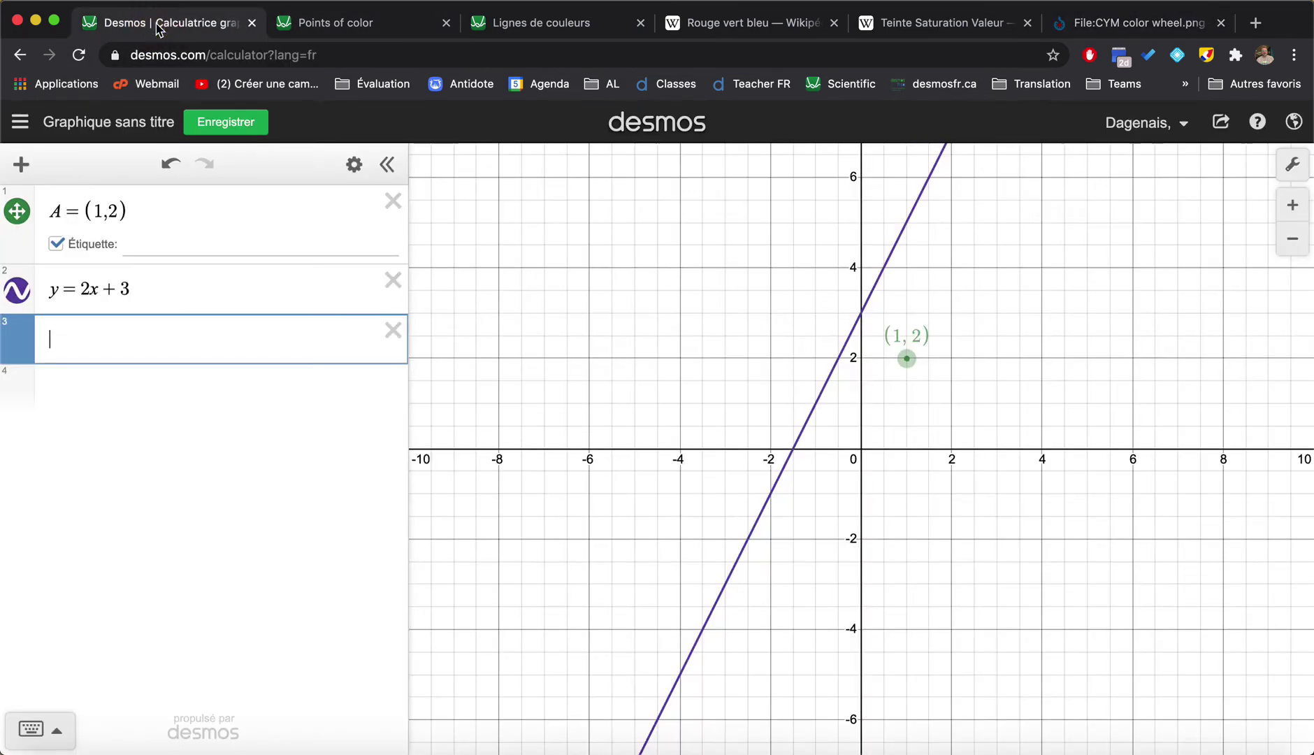
pyautogui.click(87, 350)
pyautogui.write('c = ')
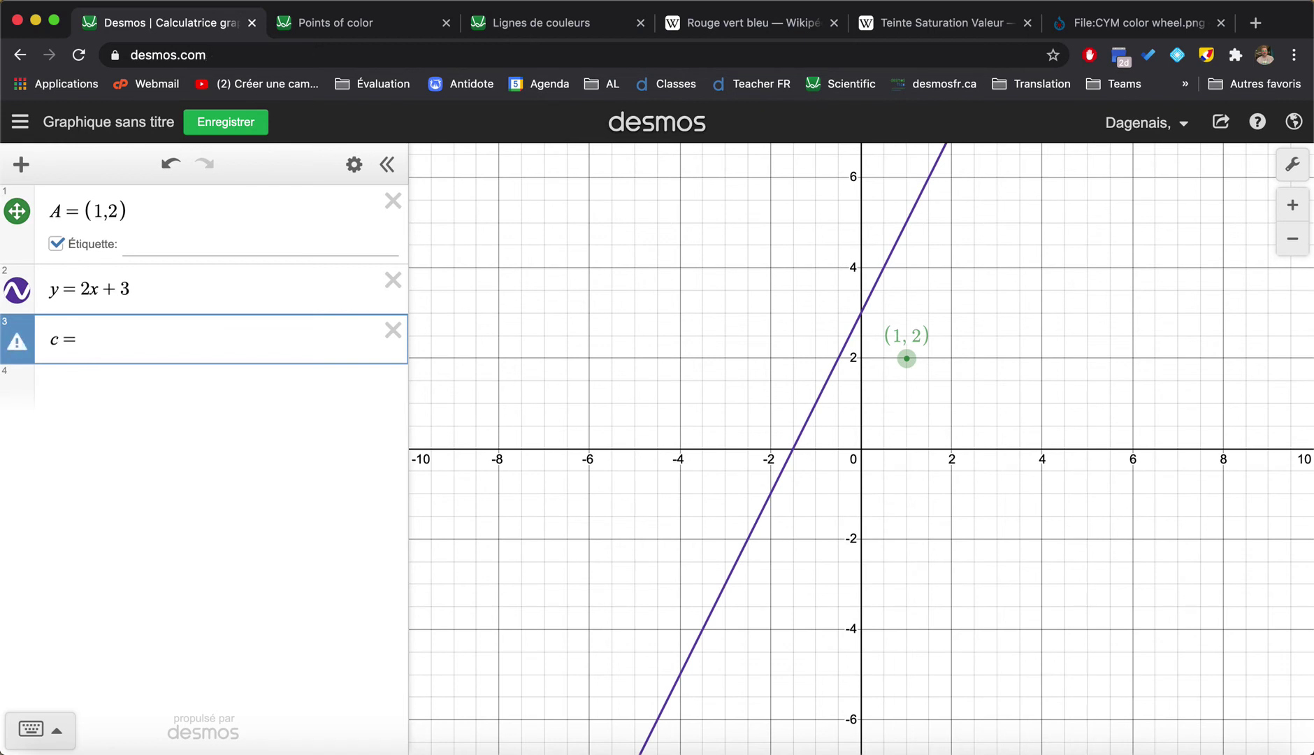
pyautogui.write('rgb')
pyautogui.write('(')
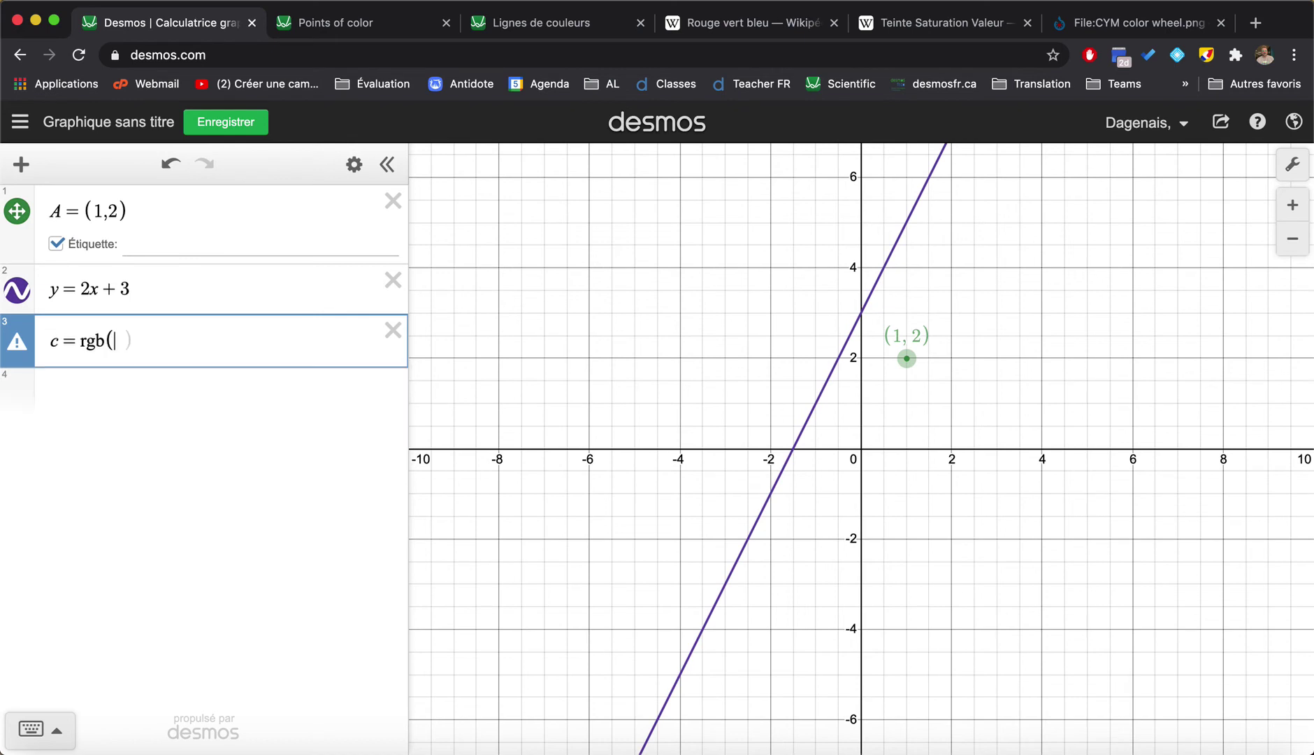
pyautogui.write('123,234,12')
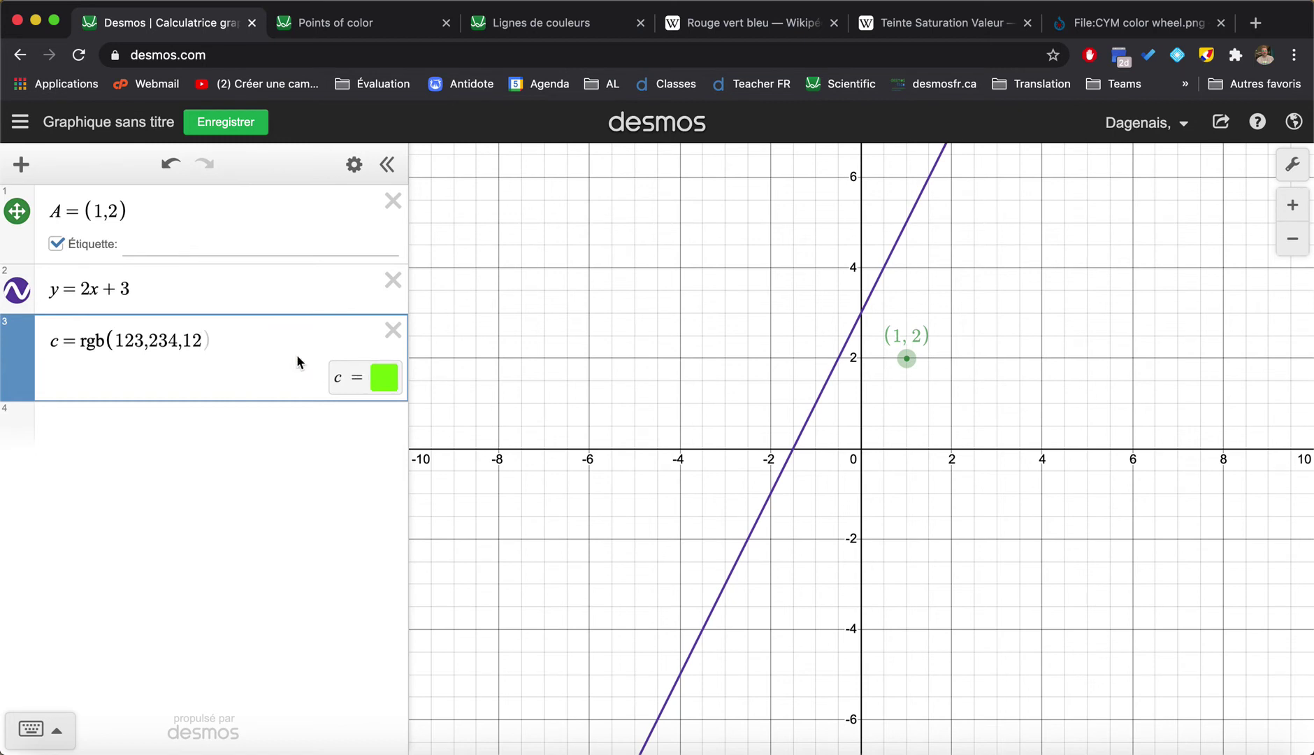
# Redefine the colour as d = rgb(a,b,c) and add sliders for all three parameters.
pyautogui.press('BackSpace')
pyautogui.press('BackSpace')
pyautogui.press('BackSpace')
pyautogui.press('BackSpace')
pyautogui.press('BackSpace')
pyautogui.press('BackSpace')
pyautogui.press('BackSpace')
pyautogui.press('BackSpace')
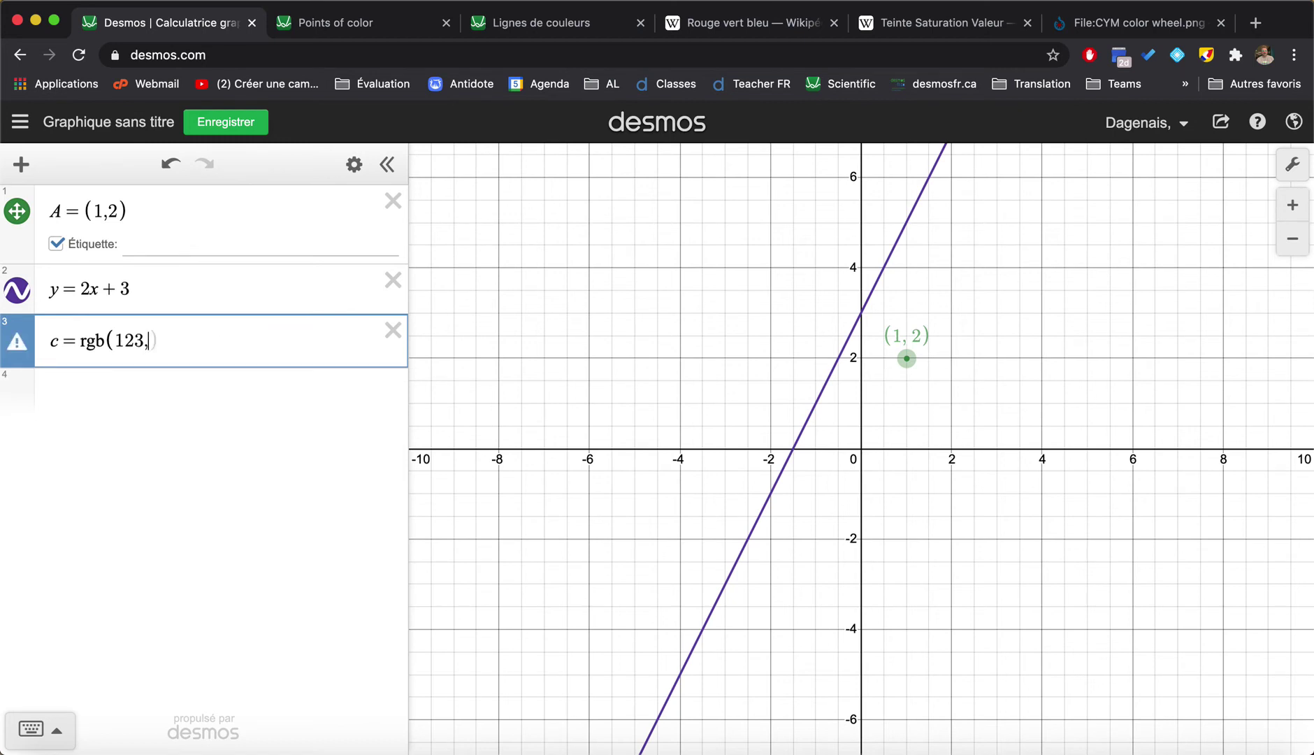
pyautogui.press('BackSpace')
pyautogui.press('BackSpace')
pyautogui.click(58, 341)
pyautogui.click(119, 343)
pyautogui.write('a,b,c')
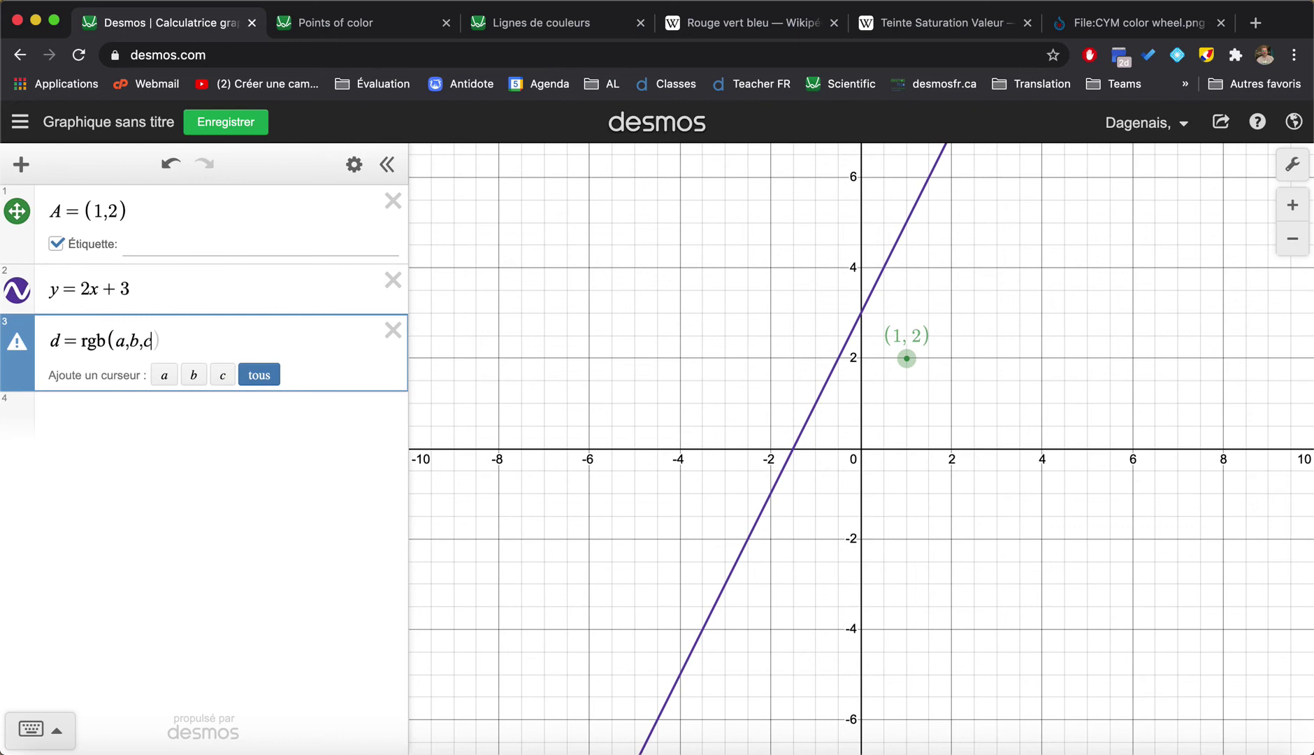
pyautogui.click(269, 383)
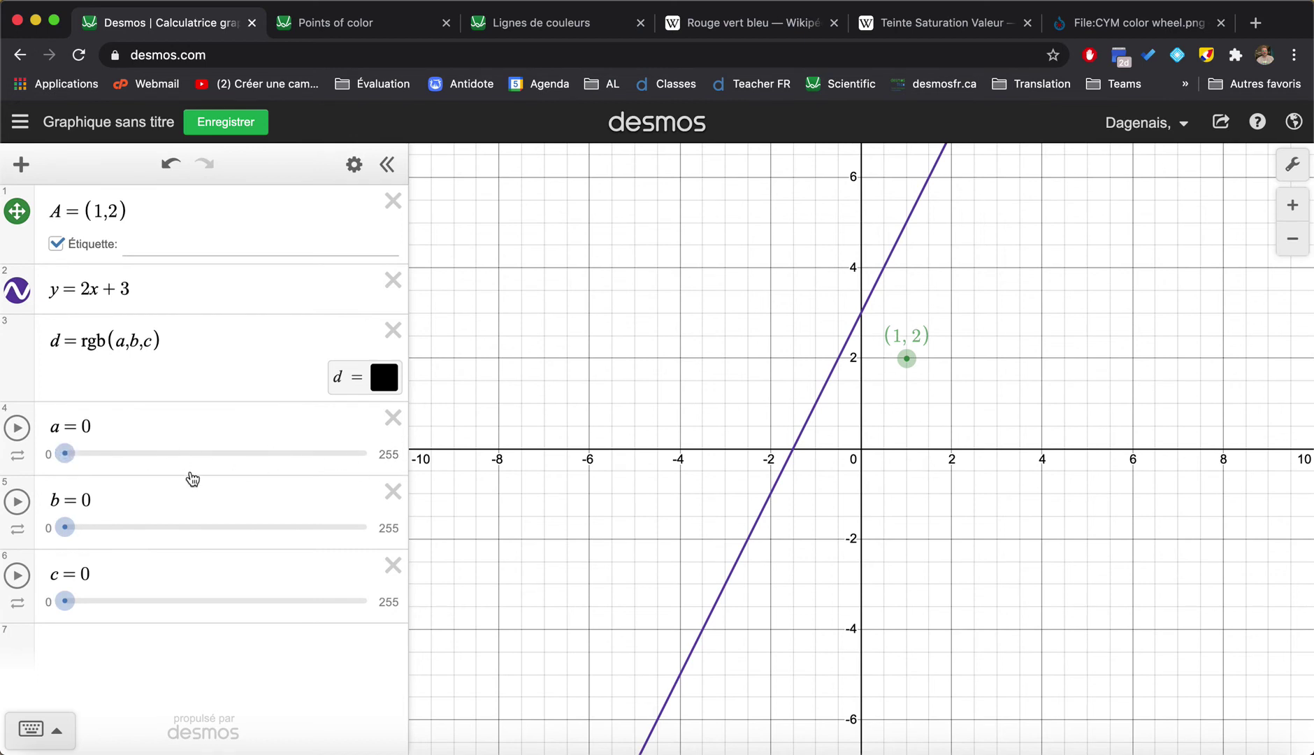
# Vary the three colour sliders and leave them at a = 46, b = 232 and c = 225.
pyautogui.click(70, 463)
pyautogui.moveTo(71, 462); pyautogui.dragTo(324, 453)
pyautogui.moveTo(69, 534); pyautogui.dragTo(120, 529)
pyautogui.moveTo(65, 602); pyautogui.dragTo(332, 599)
pyautogui.moveTo(327, 454); pyautogui.dragTo(186, 456)
pyautogui.moveTo(120, 527); pyautogui.dragTo(339, 527)
pyautogui.moveTo(182, 456); pyautogui.dragTo(209, 458)
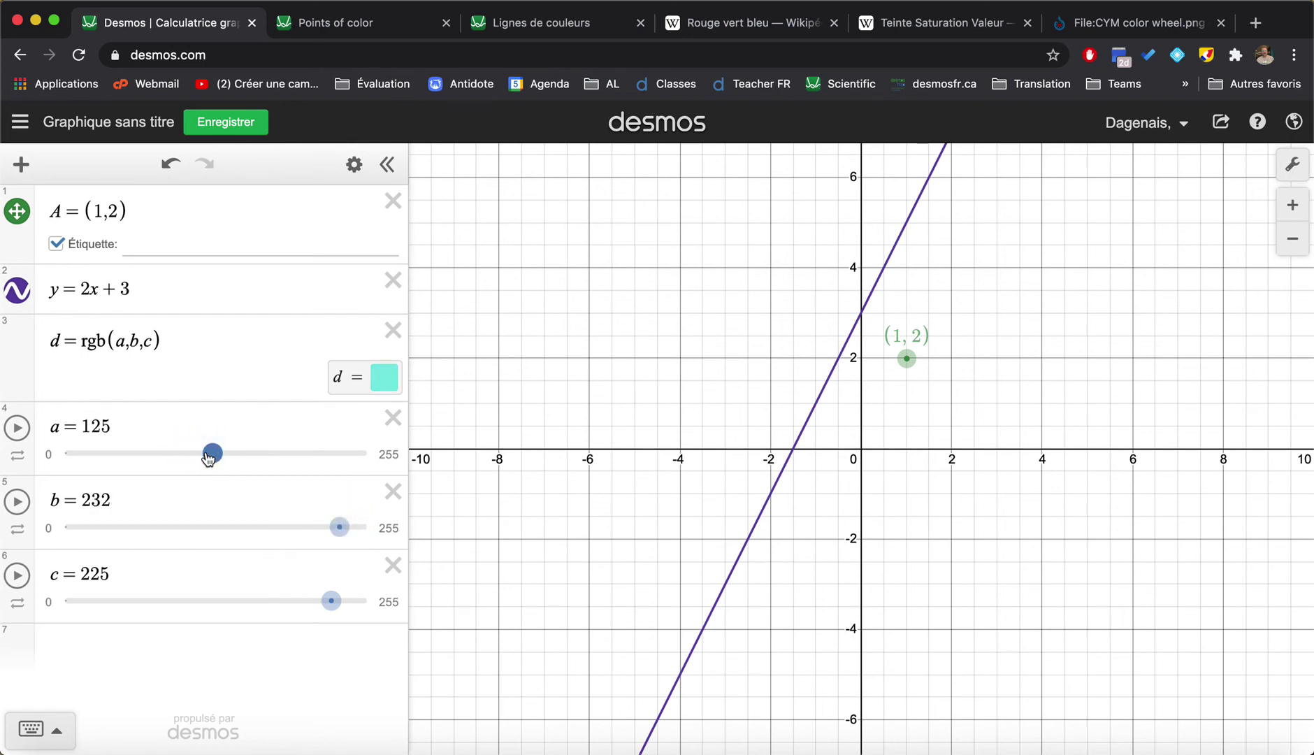
pyautogui.moveTo(209, 458); pyautogui.dragTo(119, 454)
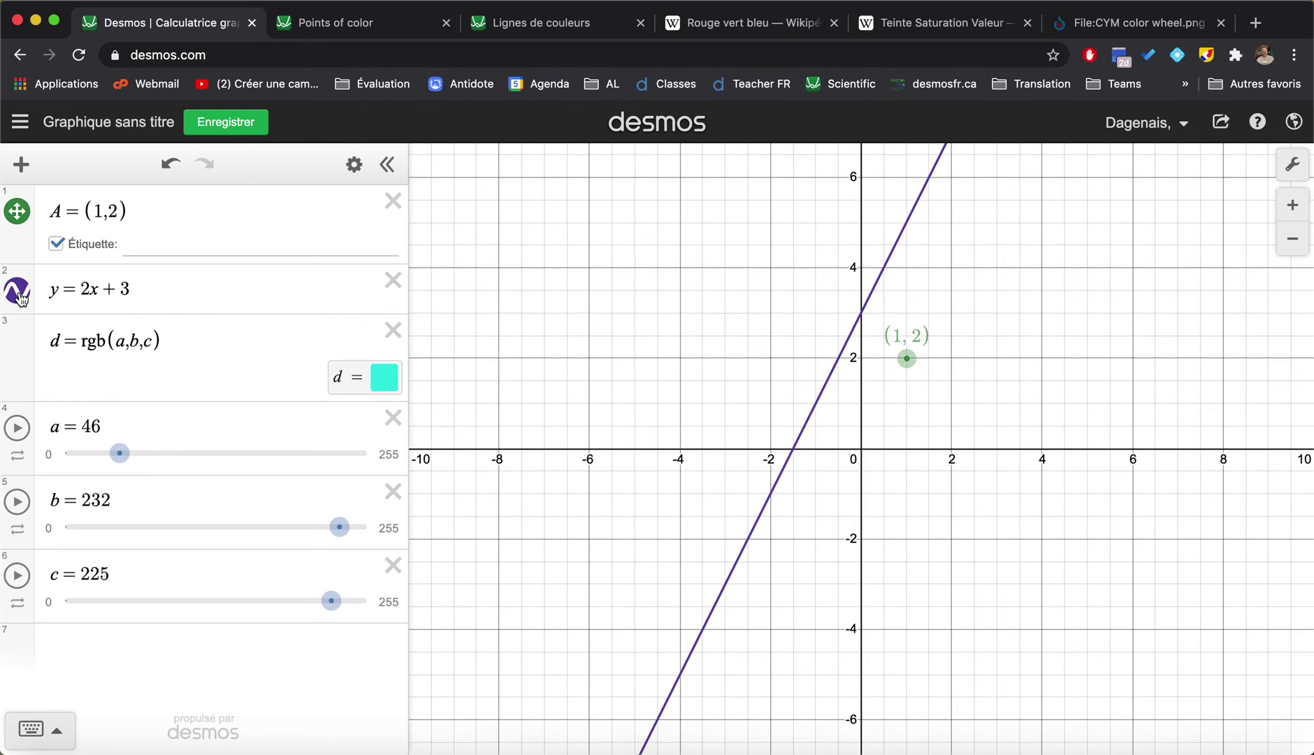
# Apply the custom colour d to the line y = 2x + 3 and close its settings.
pyautogui.click(18, 292)
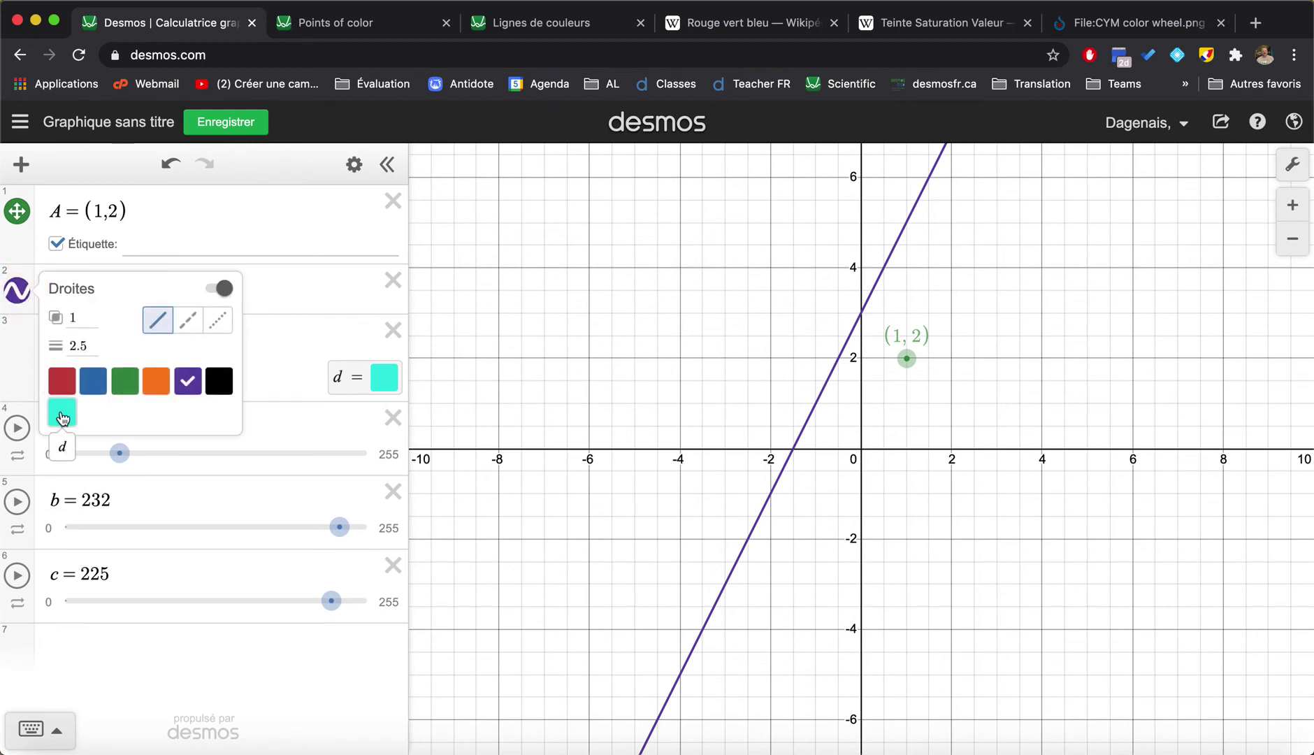
pyautogui.click(62, 416)
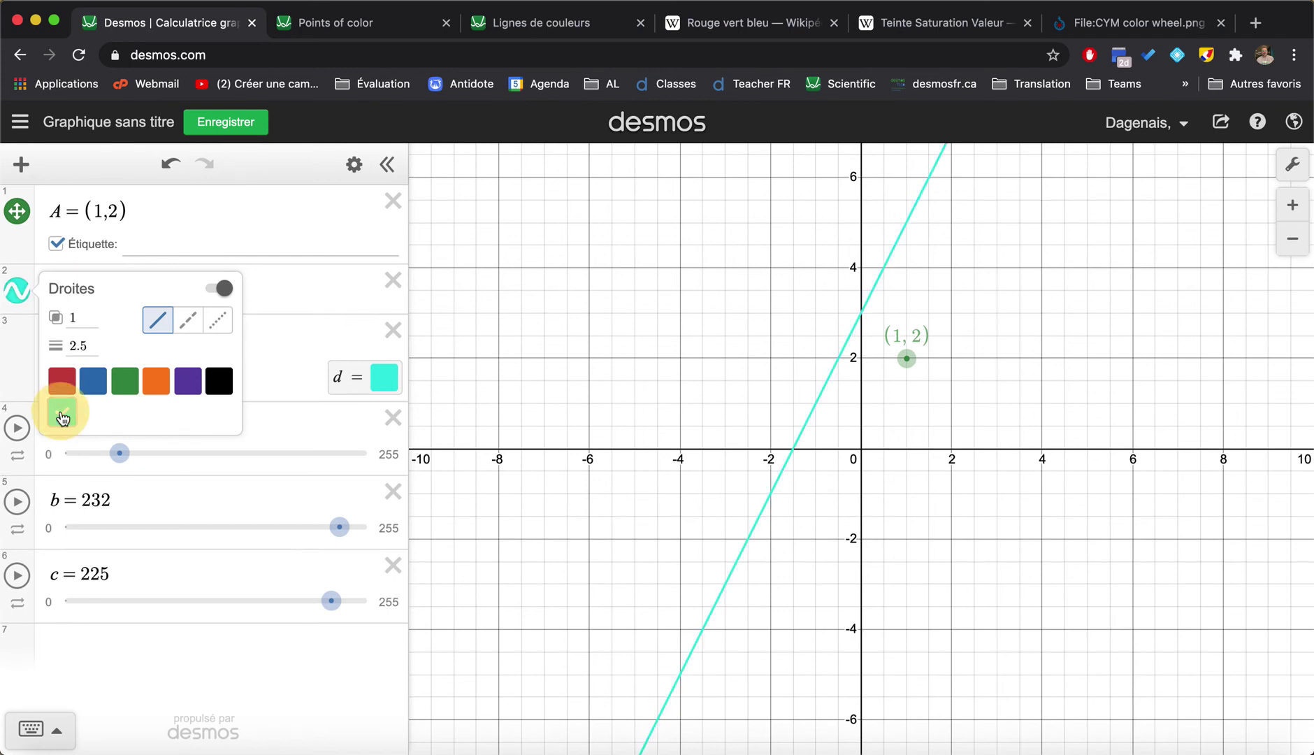
pyautogui.click(236, 488)
# Adjust the colour sliders to a = 237, b = 39 and c = 222 to recolour the line.
pyautogui.moveTo(120, 453); pyautogui.dragTo(147, 456)
pyautogui.moveTo(338, 527)
pyautogui.mouseDown()
pyautogui.moveTo(173, 532)
pyautogui.moveTo(340, 527)
pyautogui.mouseUp()
pyautogui.moveTo(334, 605)
pyautogui.mouseDown()
pyautogui.moveTo(110, 602)
pyautogui.moveTo(350, 603)
pyautogui.moveTo(328, 602)
pyautogui.mouseUp()
pyautogui.moveTo(148, 453); pyautogui.dragTo(343, 455)
pyautogui.moveTo(340, 529); pyautogui.dragTo(112, 528)
# Define a new colour j = hsv(l,m,n) below the rgb sliders and add sliders for all three parameters.
pyautogui.click(104, 650)
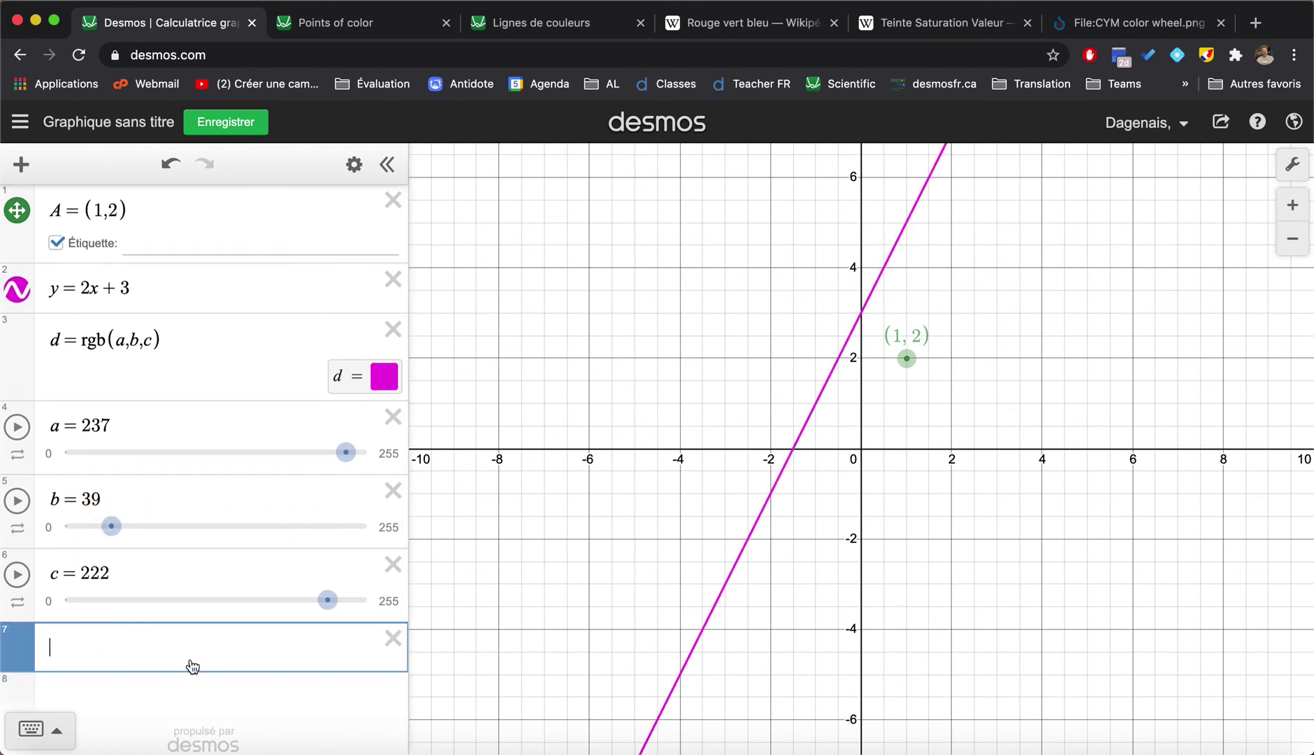
pyautogui.write('f')
pyautogui.write('=')
pyautogui.write('hsv')
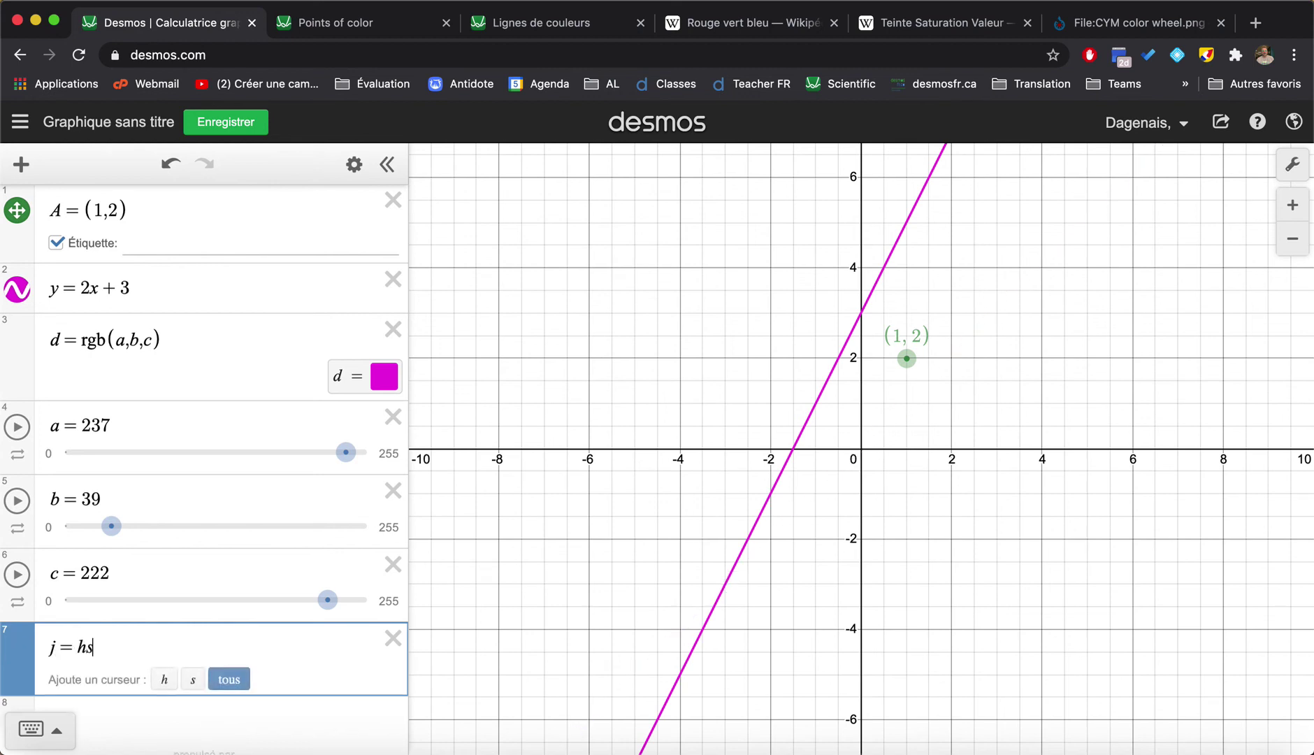
pyautogui.write('(')
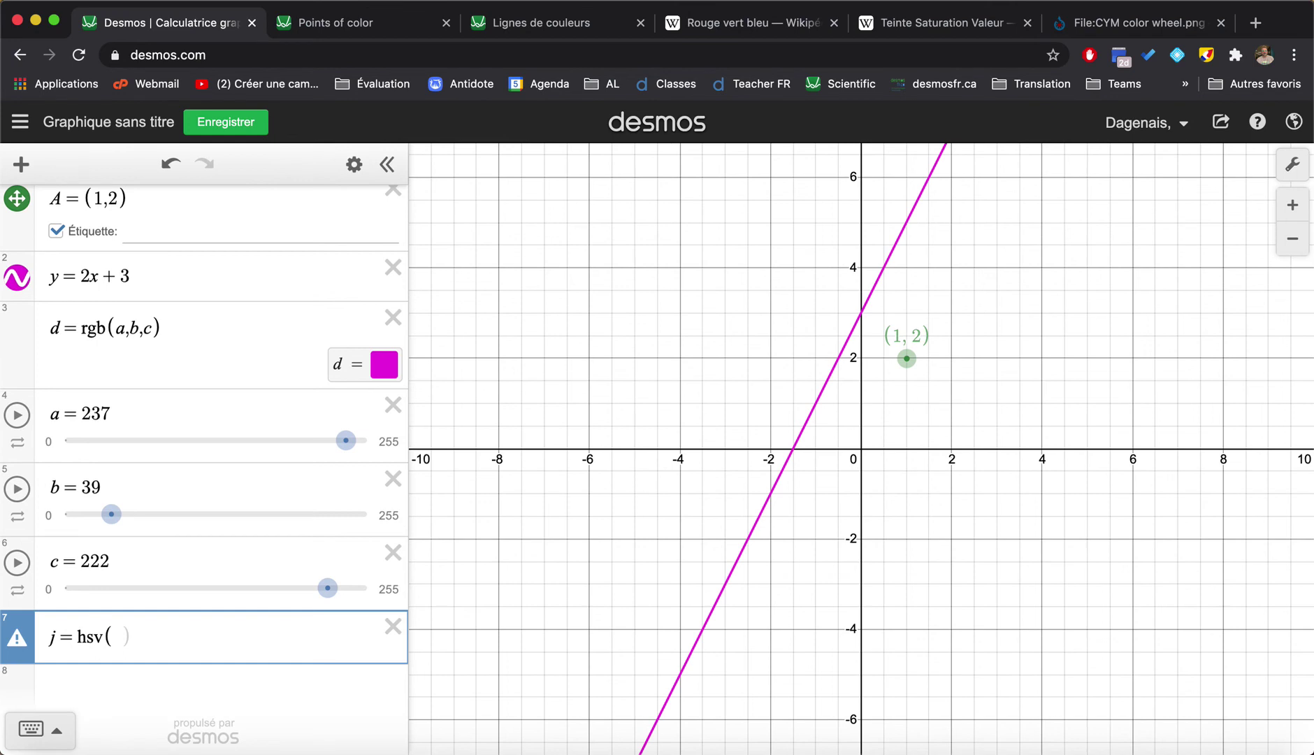
pyautogui.write('l,m,n')
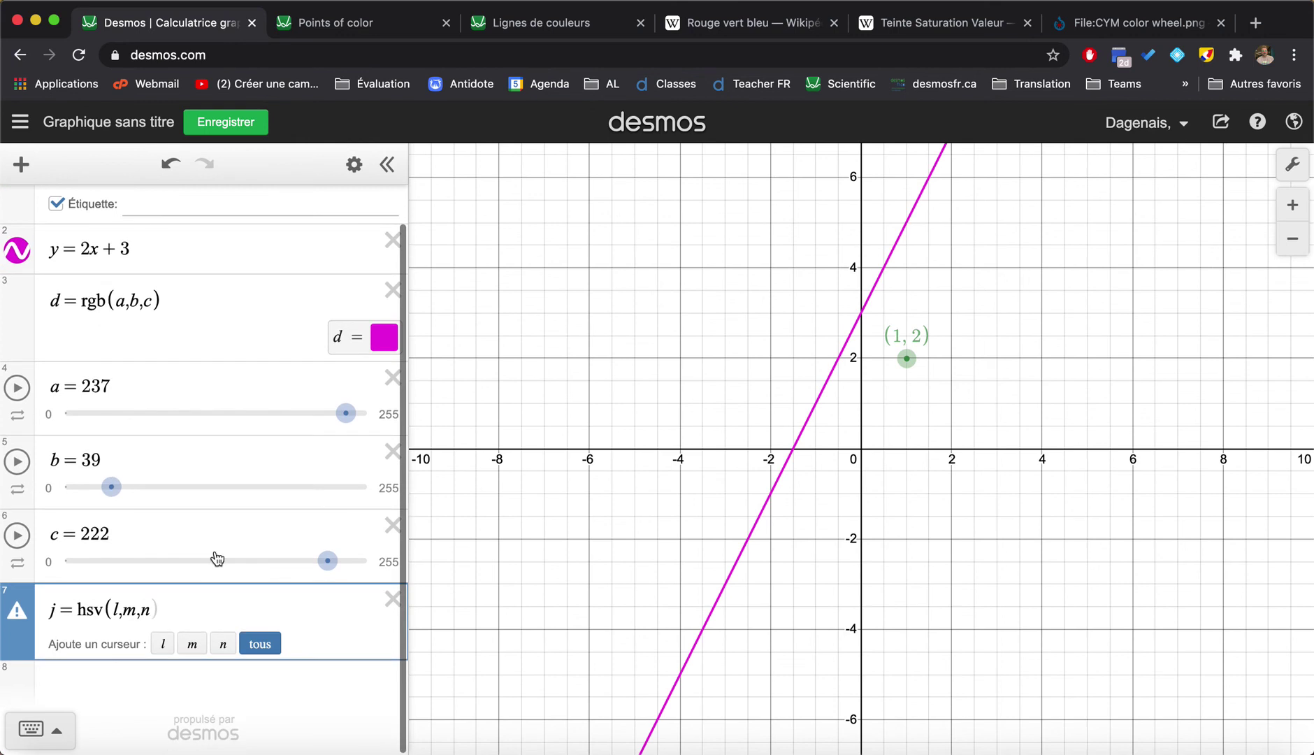
pyautogui.click(260, 644)
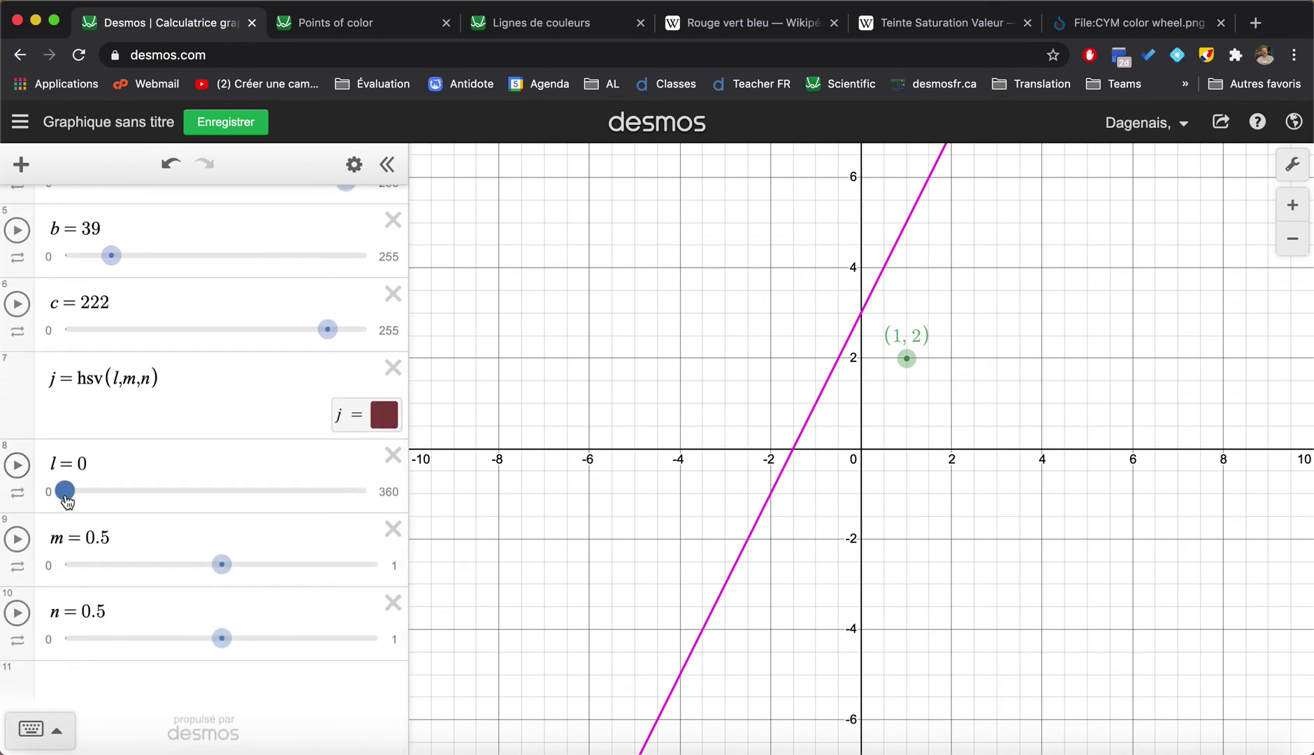
# Adjust the hsv colour sliders to l = 59, m = 0.856 and n = 0.824.
pyautogui.moveTo(66, 497); pyautogui.dragTo(112, 535)
pyautogui.moveTo(222, 564); pyautogui.dragTo(325, 581)
pyautogui.moveTo(221, 638); pyautogui.dragTo(324, 638)
# Apply the custom colour j to point A = (1,2).
pyautogui.scroll(5, 169, 515)
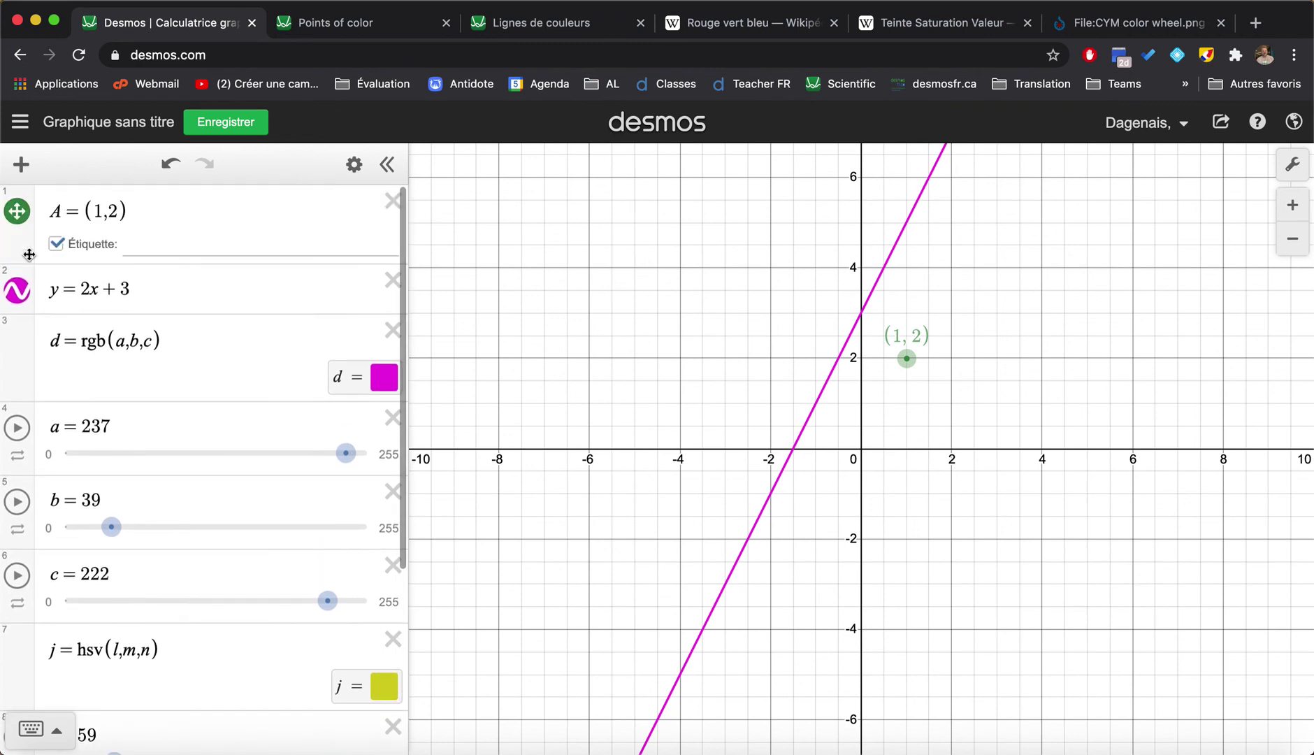
pyautogui.click(17, 213)
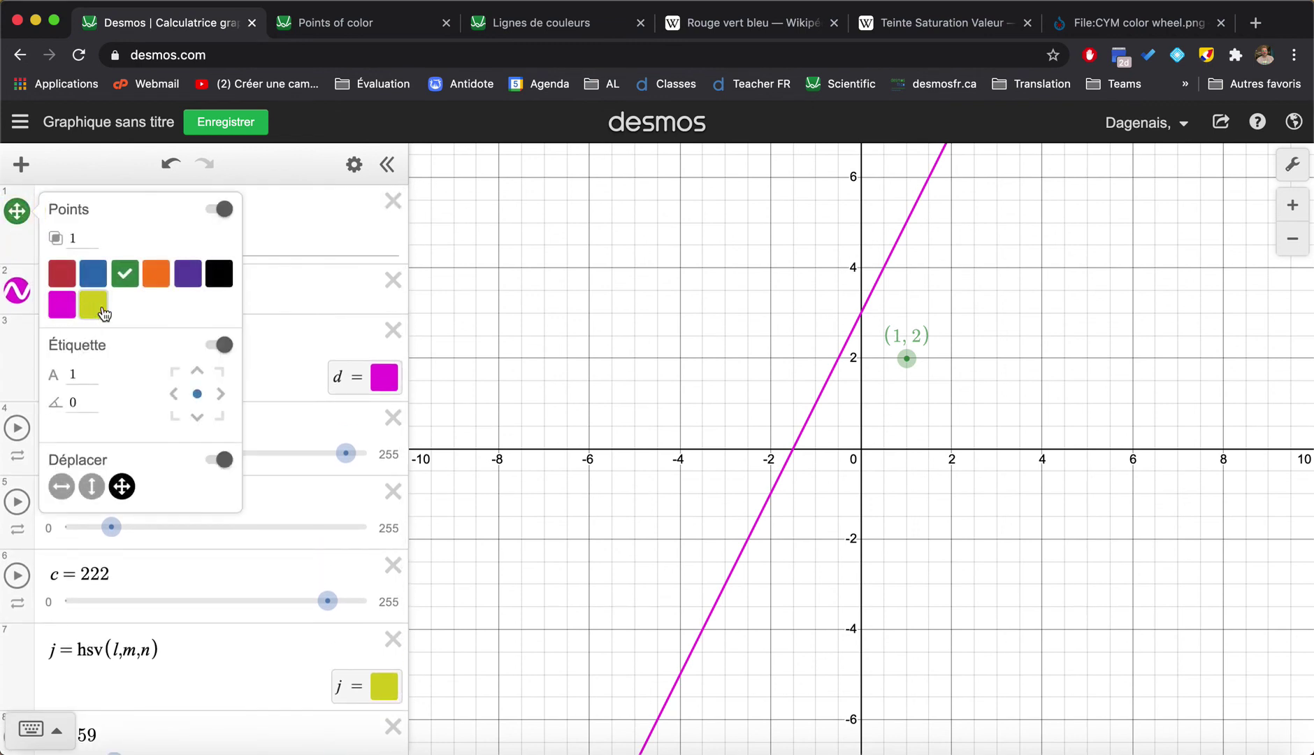
pyautogui.click(97, 316)
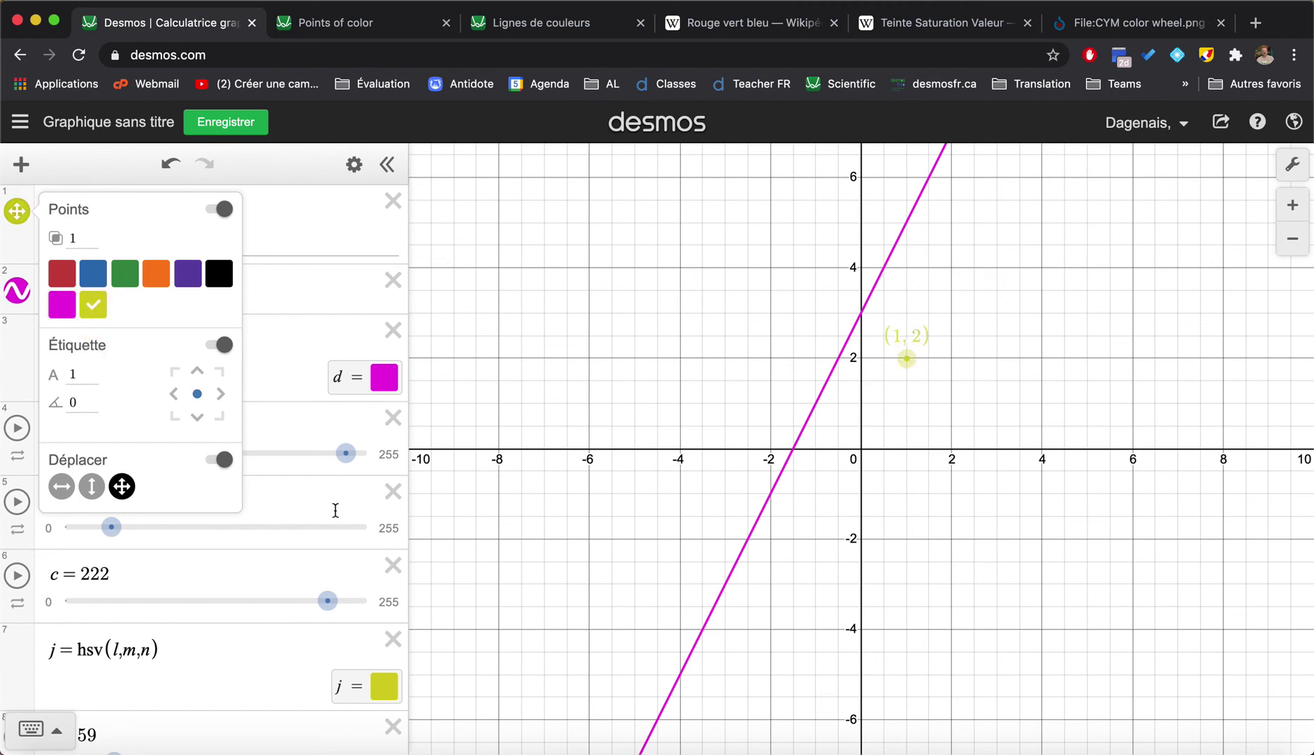
# Recolour point A by adjusting the hsv sliders to l = 196 and m = 0.203 and lowering n.
pyautogui.scroll(-5, 334, 510)
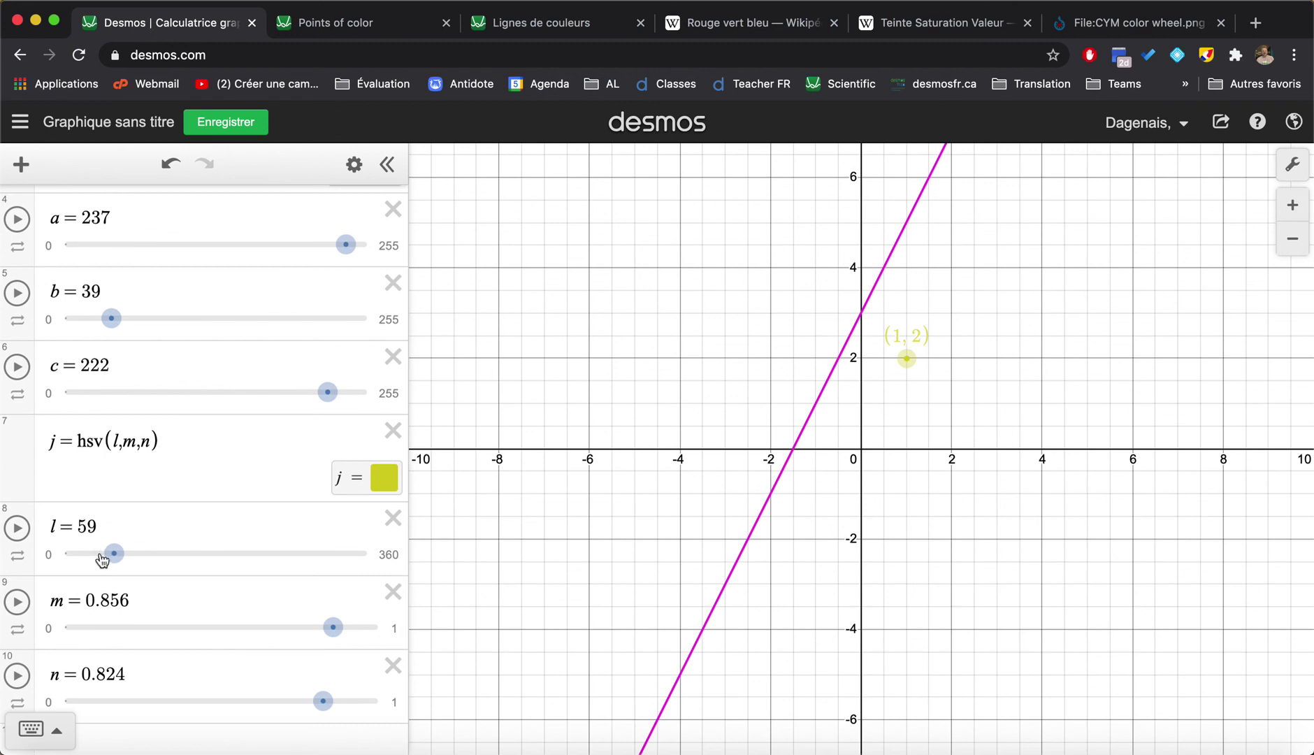
pyautogui.moveTo(103, 559); pyautogui.dragTo(230, 554)
pyautogui.moveTo(333, 627); pyautogui.dragTo(129, 627)
pyautogui.moveTo(326, 700); pyautogui.dragTo(139, 696)
pyautogui.scroll(2, 166, 332)
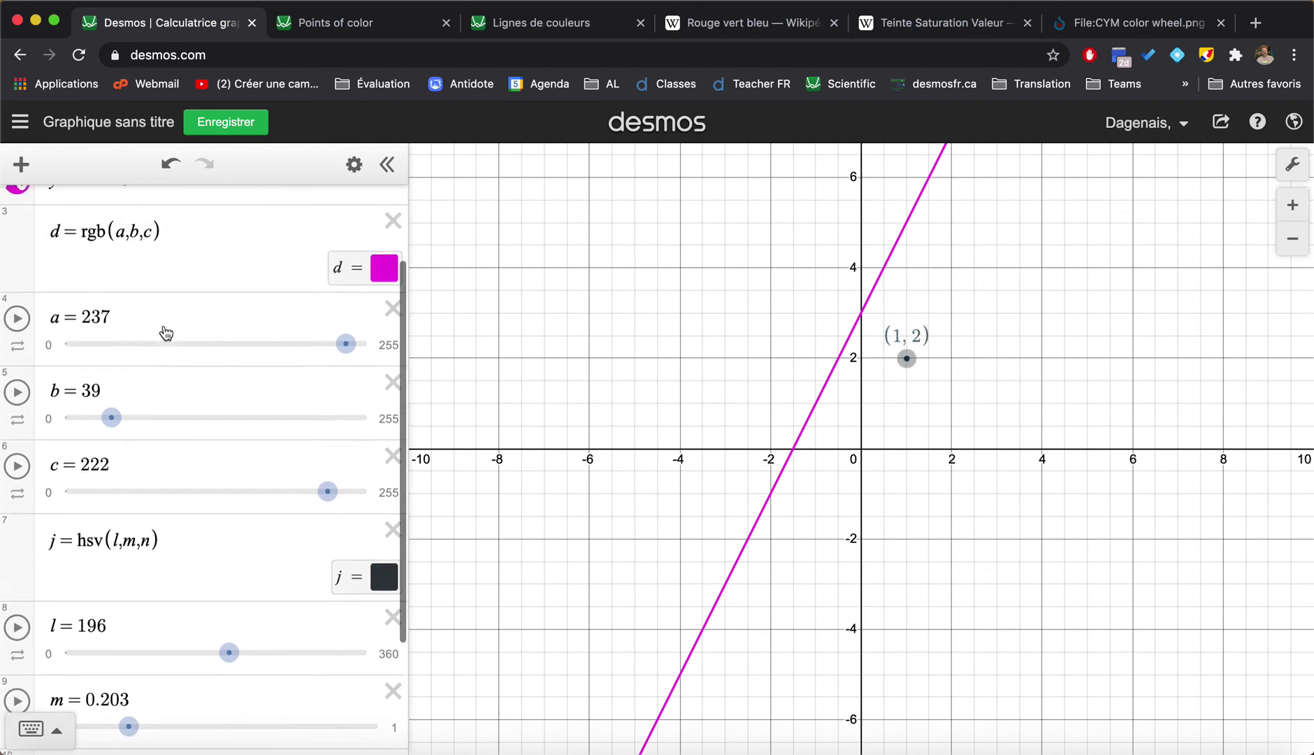
pyautogui.scroll(3, 165, 332)
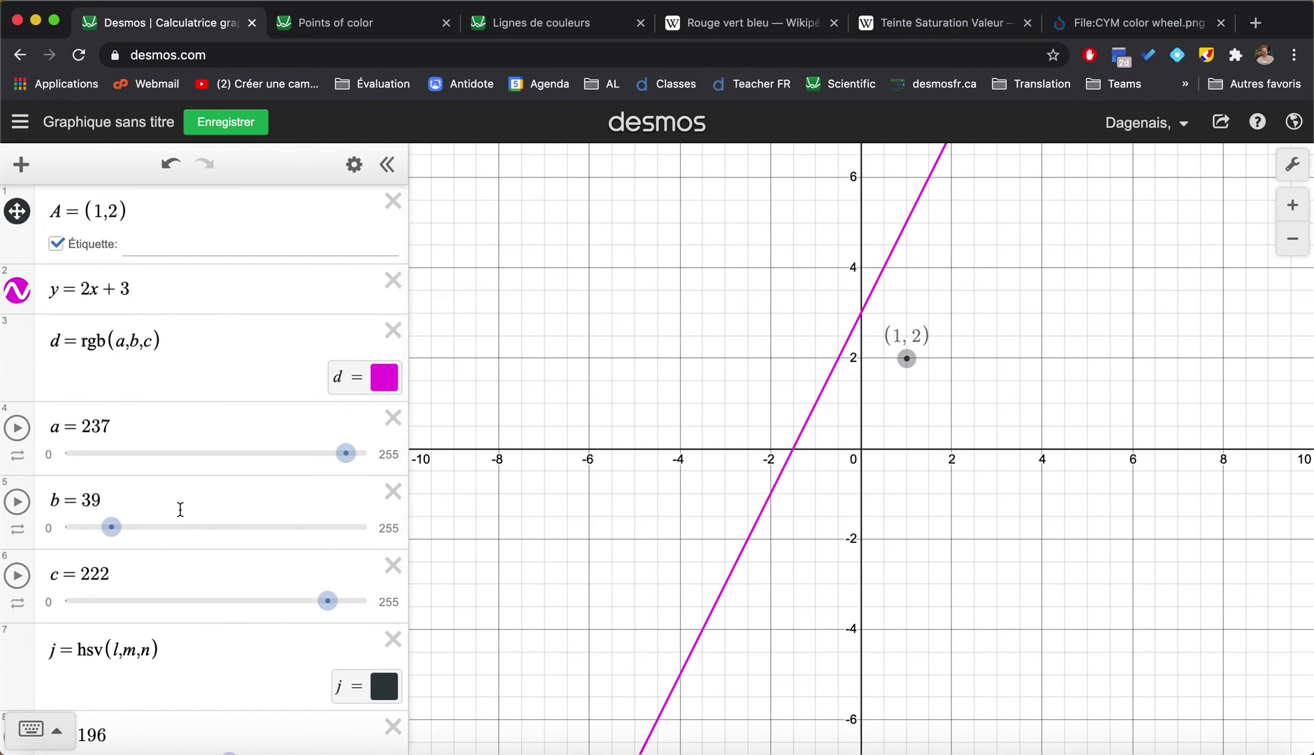
# Examine the rgb colour expressions in the example graph Points of color, and switch to the example Lignes de couleurs.
pyautogui.click(336, 28)
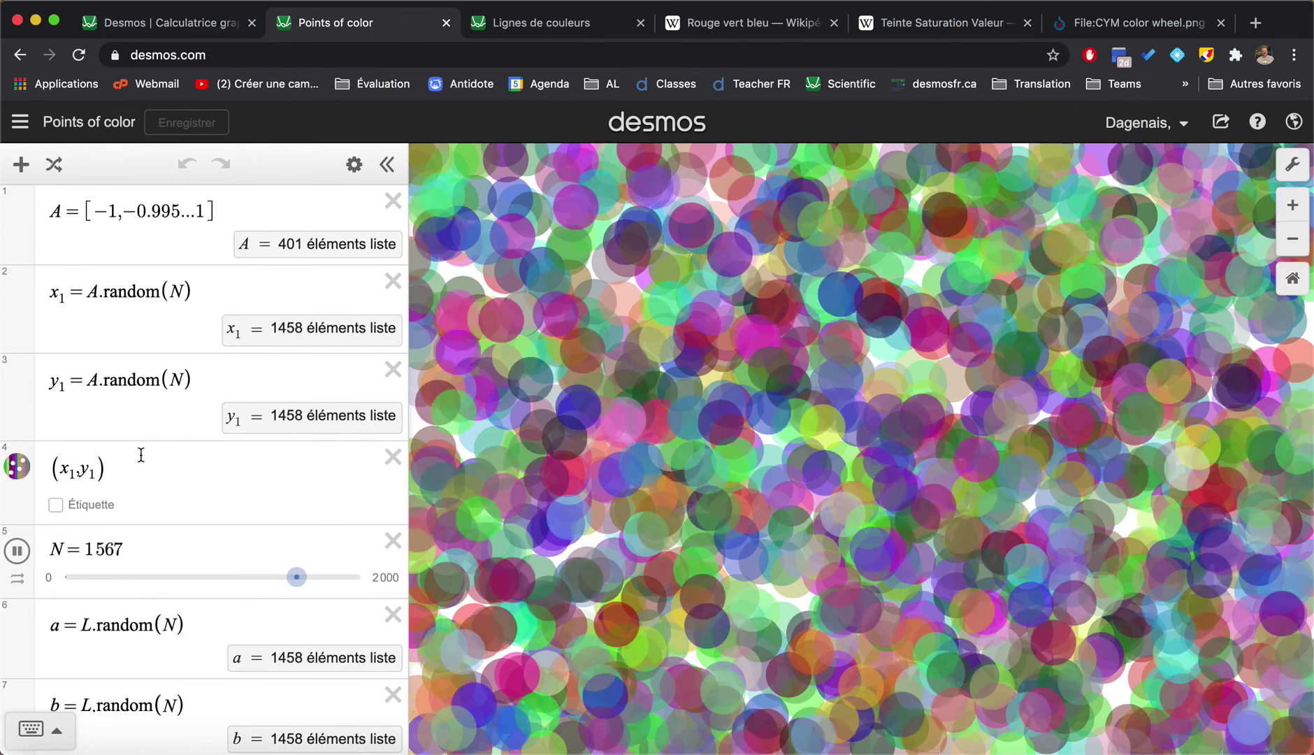
pyautogui.scroll(-2, 160, 367)
pyautogui.scroll(-2, 160, 367)
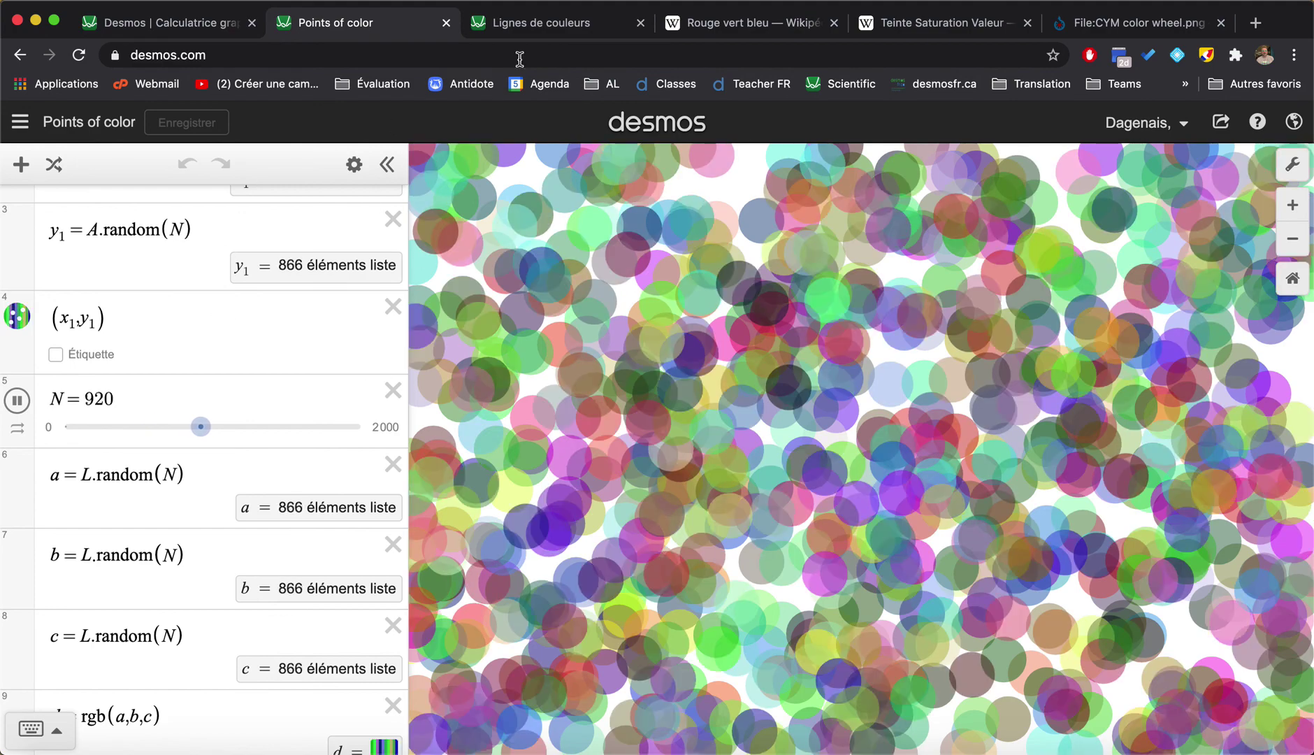
pyautogui.click(546, 30)
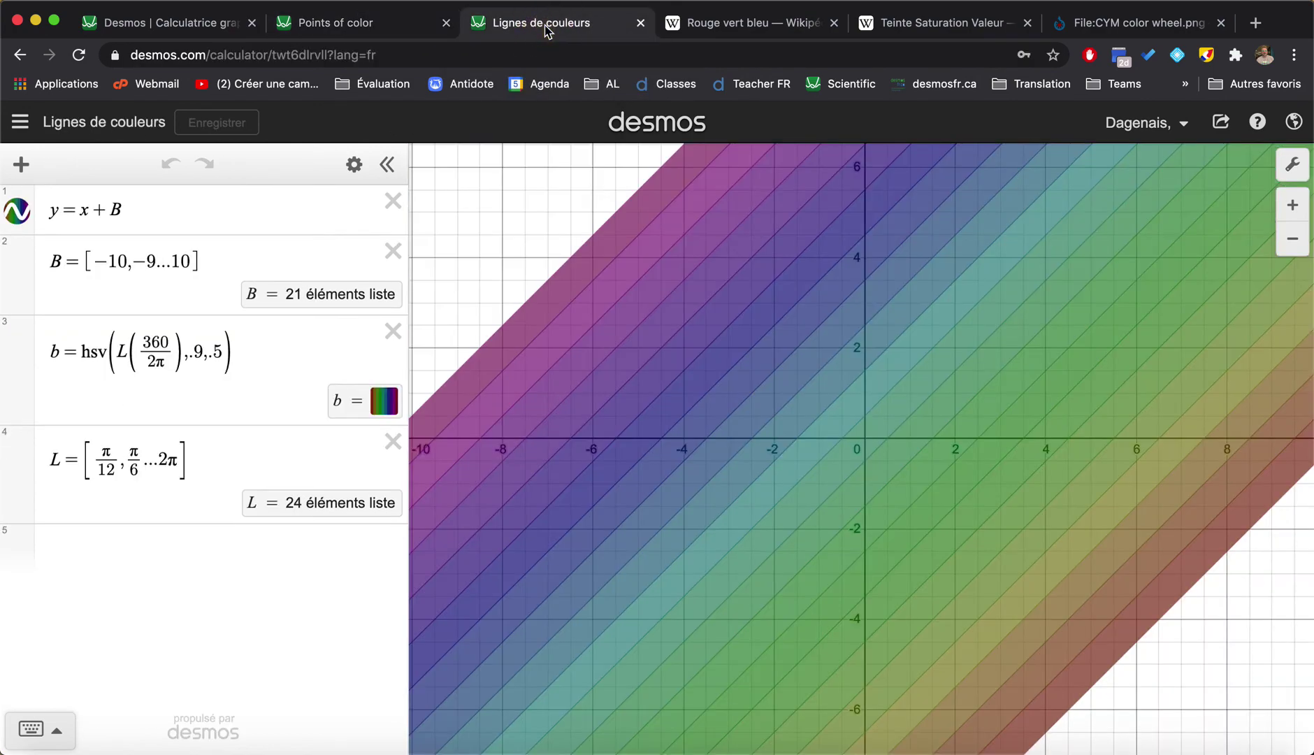